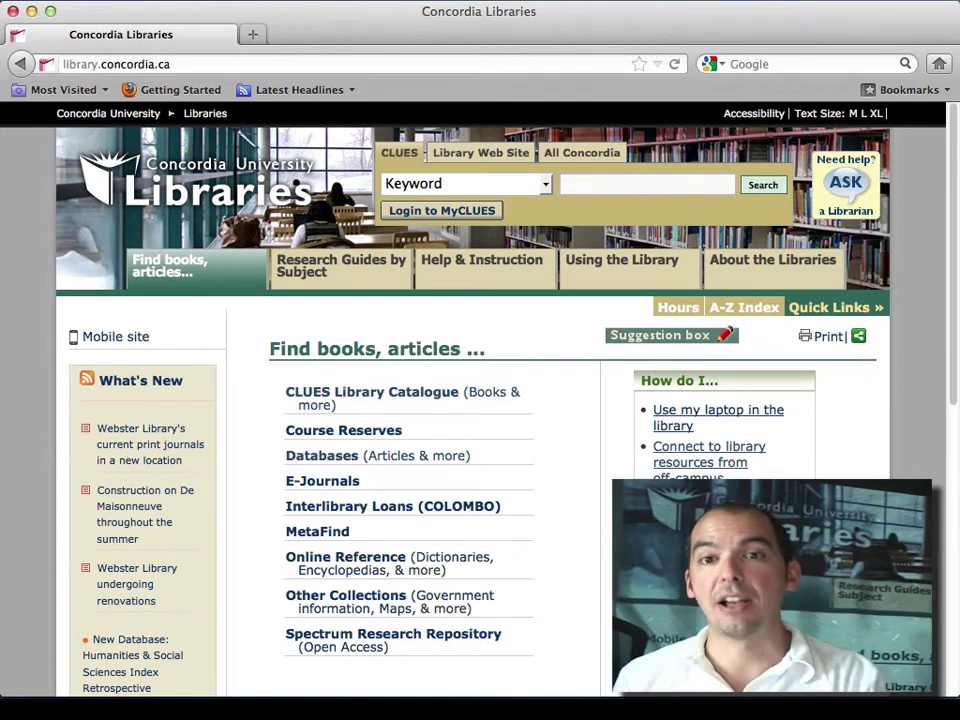
Open the CLUES catalogue and run a keyword search for 'intrinsic motivation', returning 43 results.
left_click(401, 400)
left_click(345, 321)
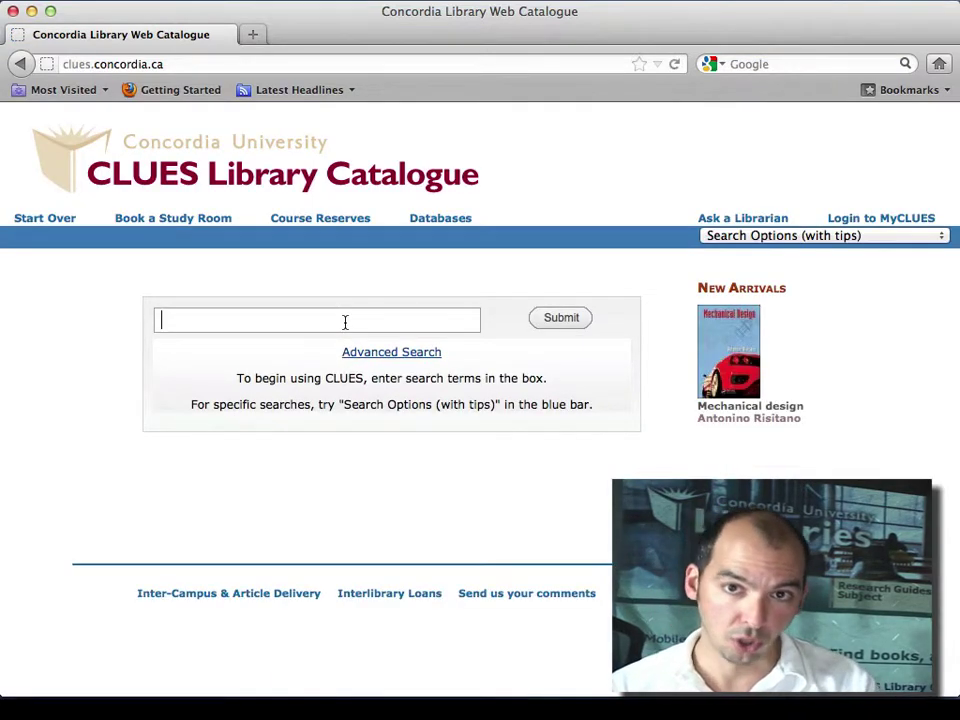
type("intri")
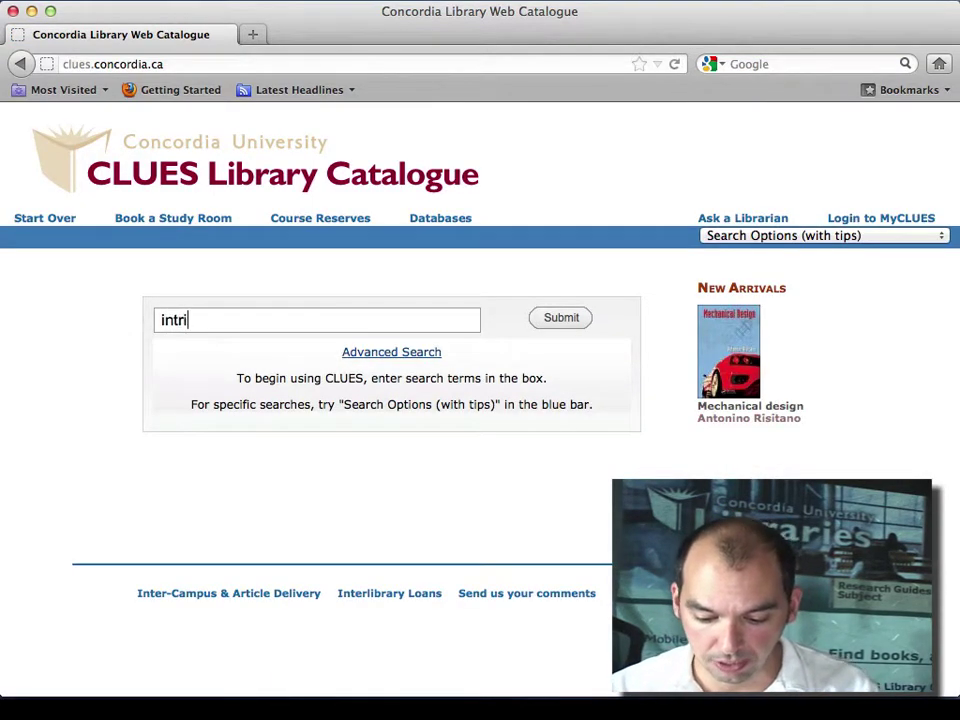
type("nsic motivation")
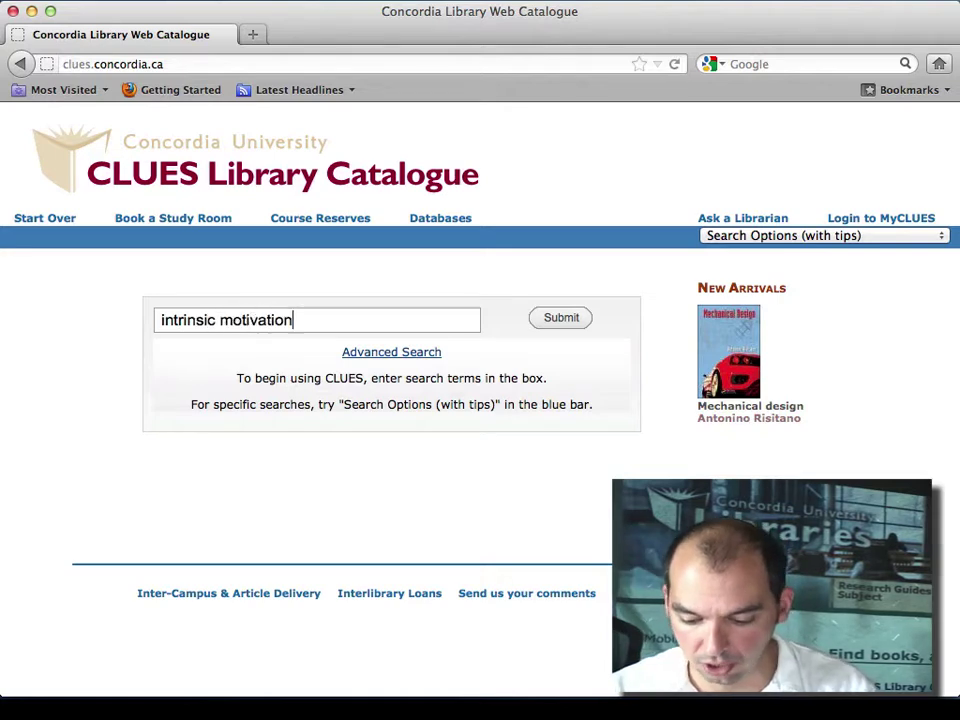
key("Return")
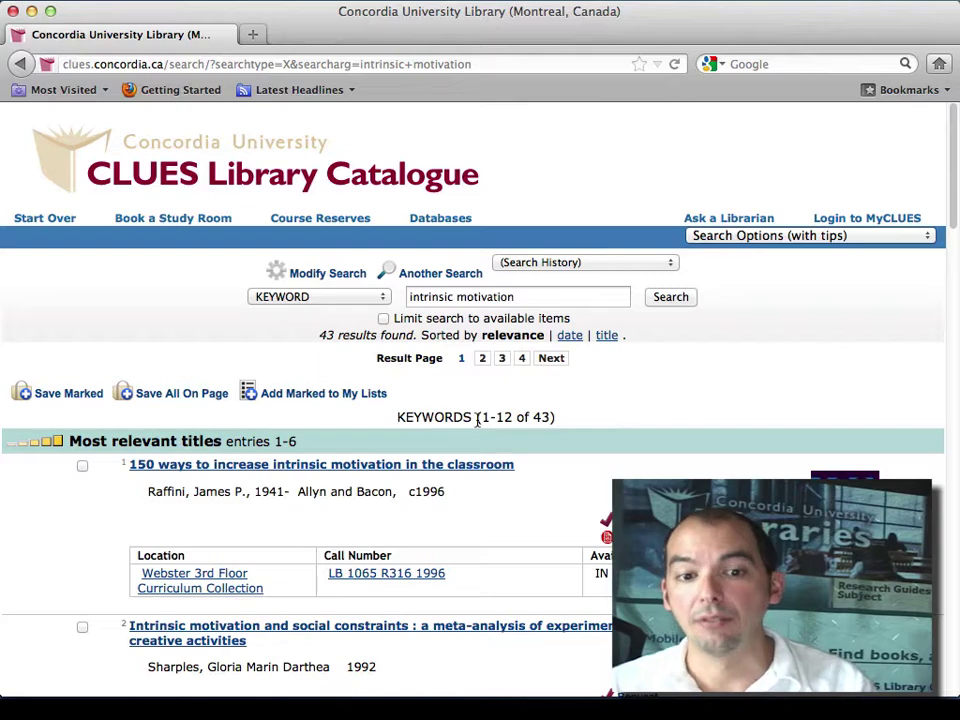
Sort the 43 intrinsic motivation results by date and browse down the newest items.
scroll(477, 422, "down", 4)
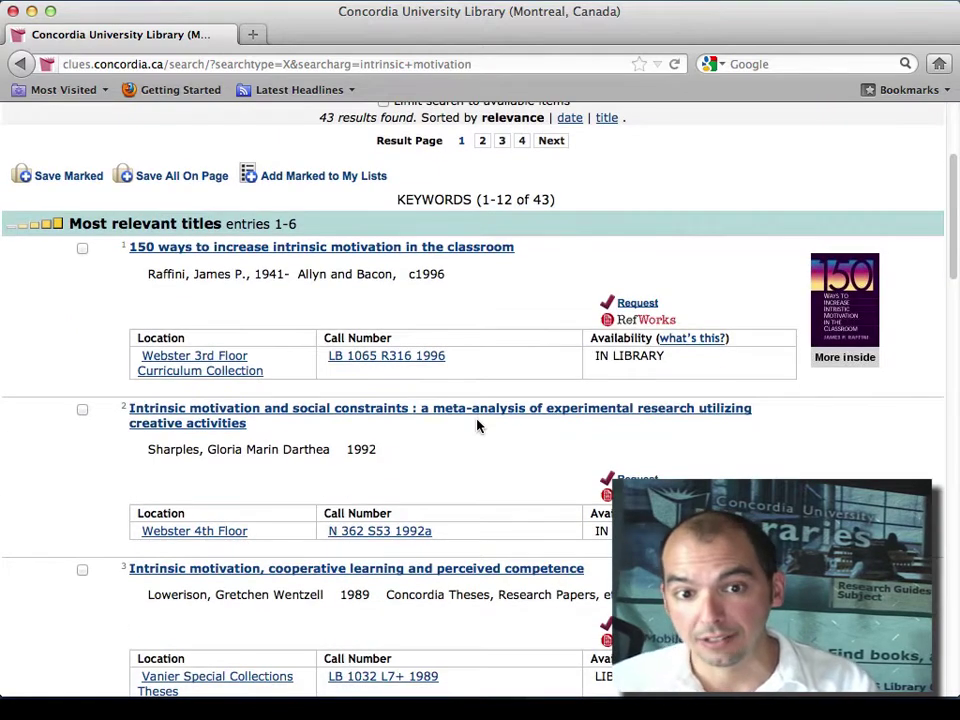
scroll(477, 425, "down", 1)
scroll(494, 420, "down", 2)
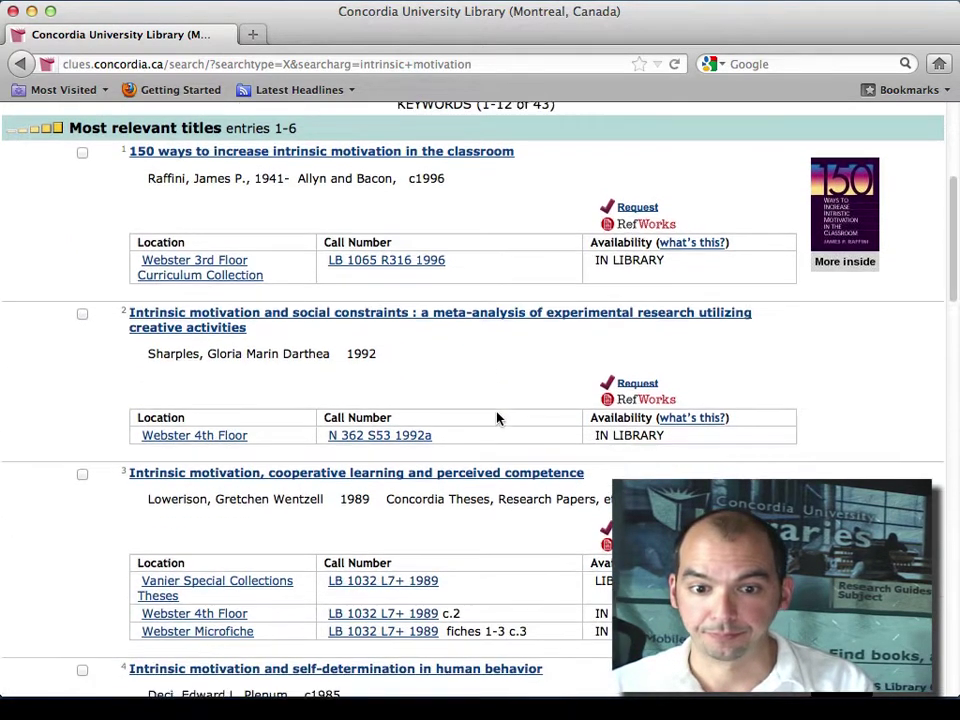
scroll(520, 290, "up", 7)
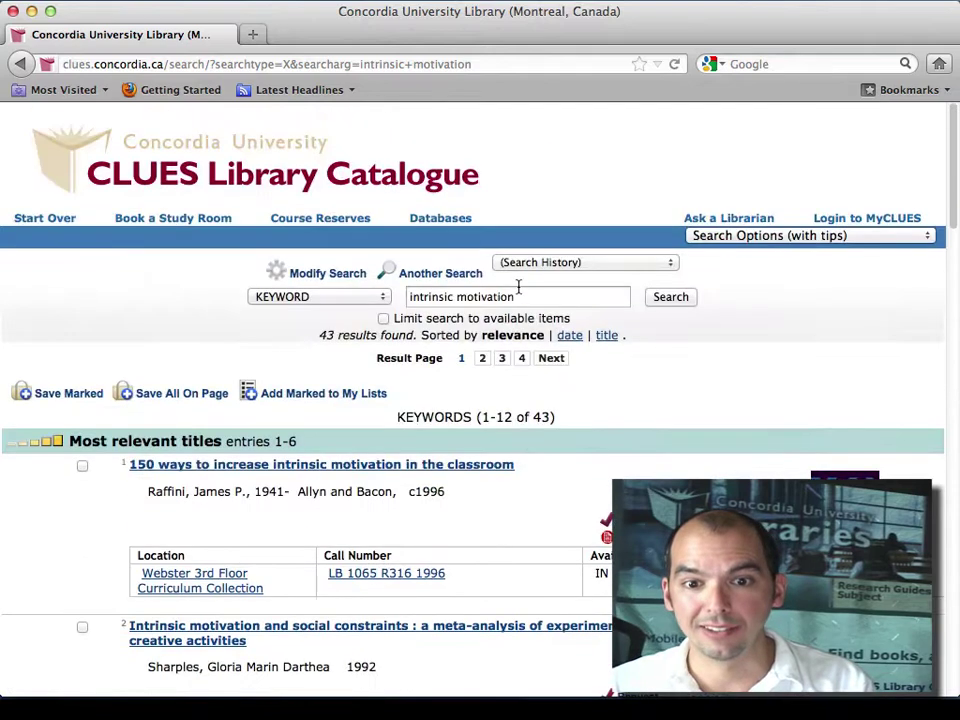
left_click(567, 340)
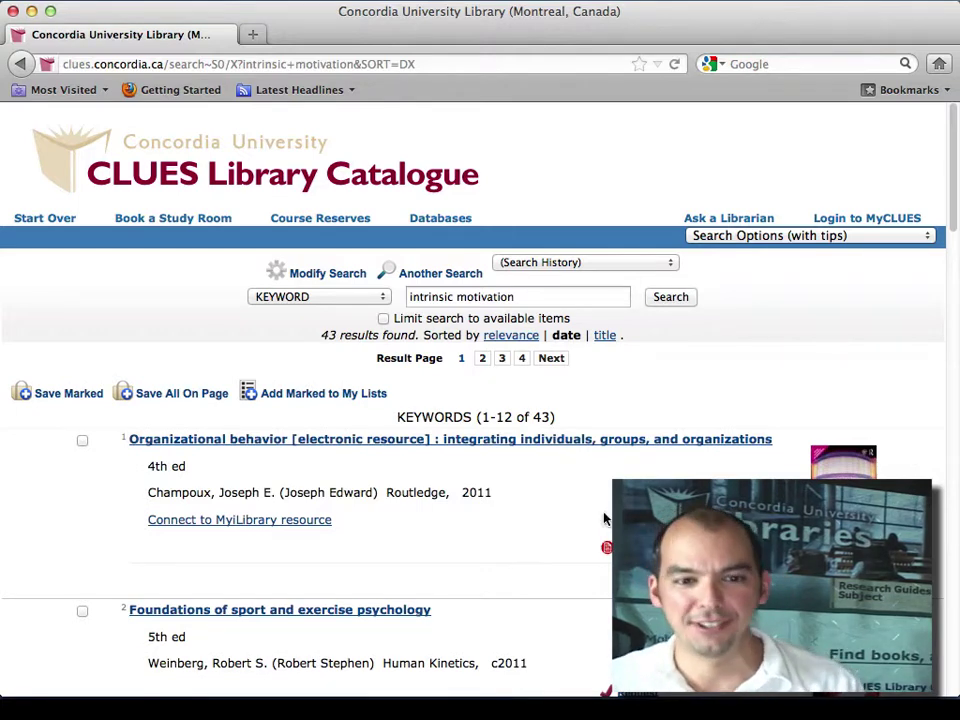
scroll(551, 459, "down", 3)
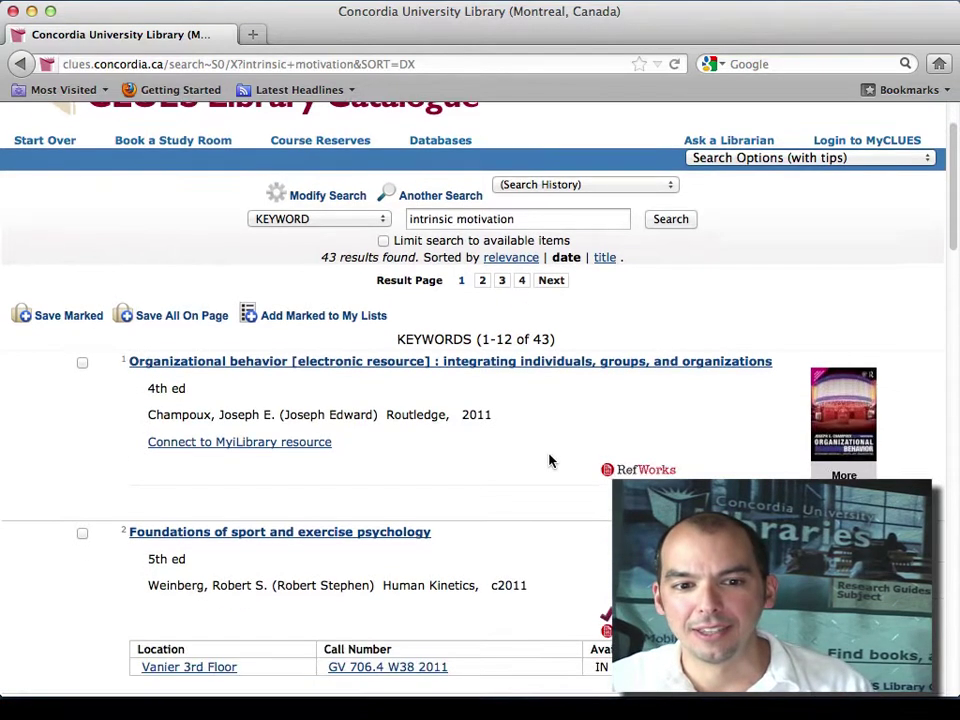
scroll(548, 460, "down", 1)
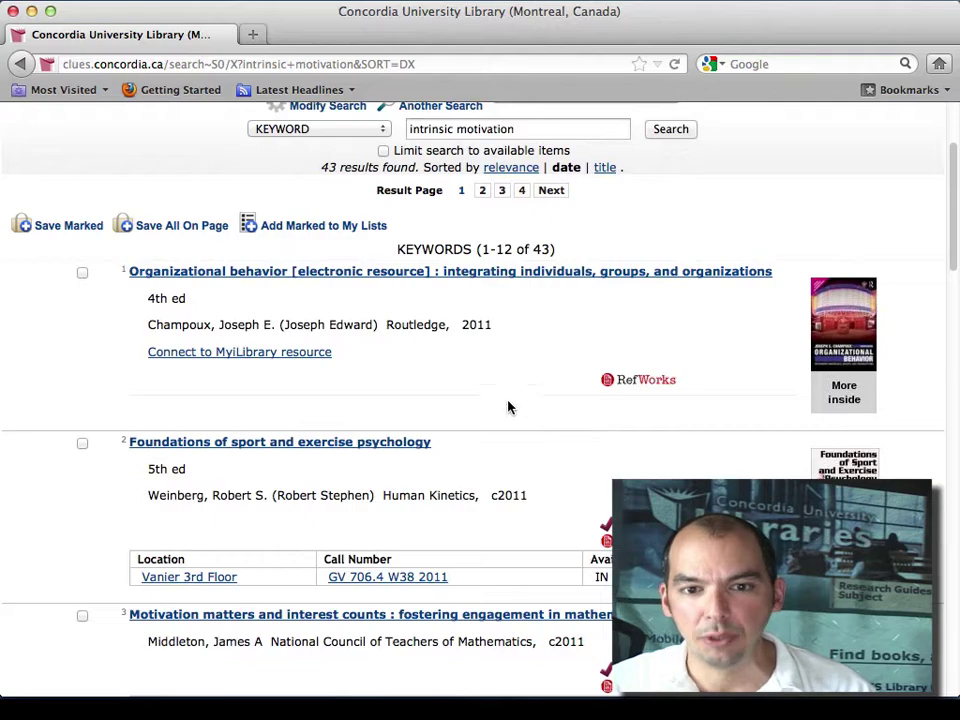
scroll(489, 448, "down", 3)
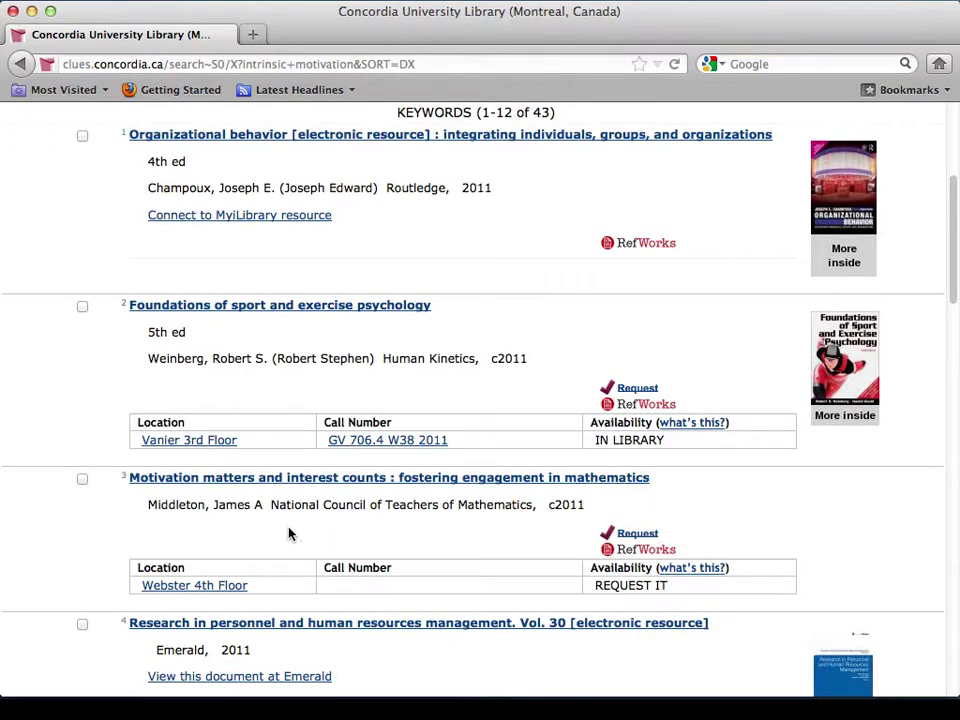
scroll(401, 524, "down", 5)
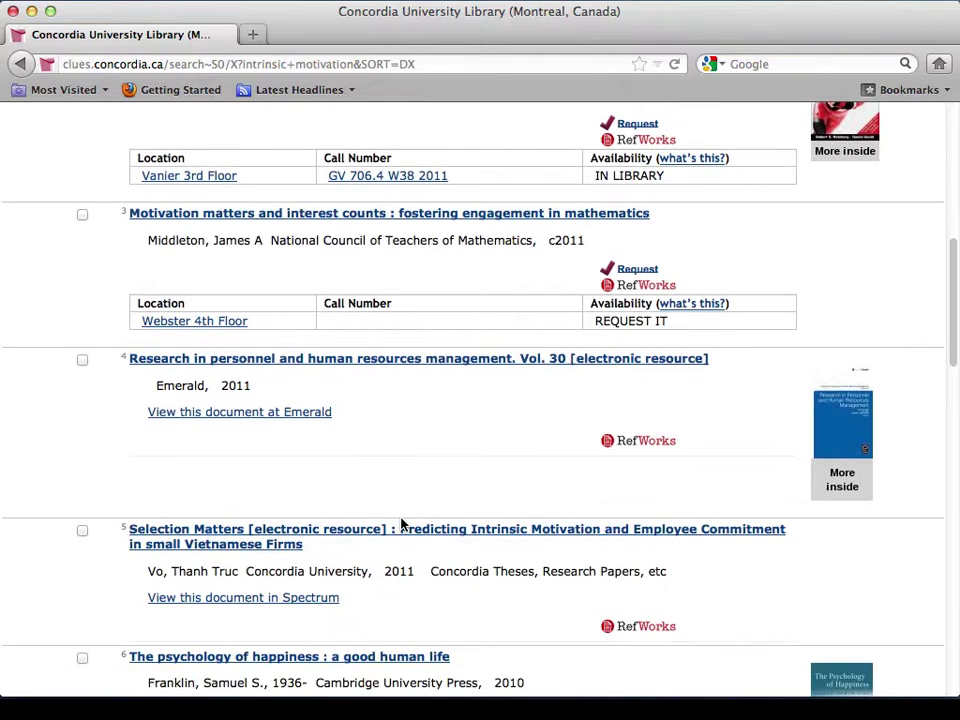
scroll(401, 524, "down", 3)
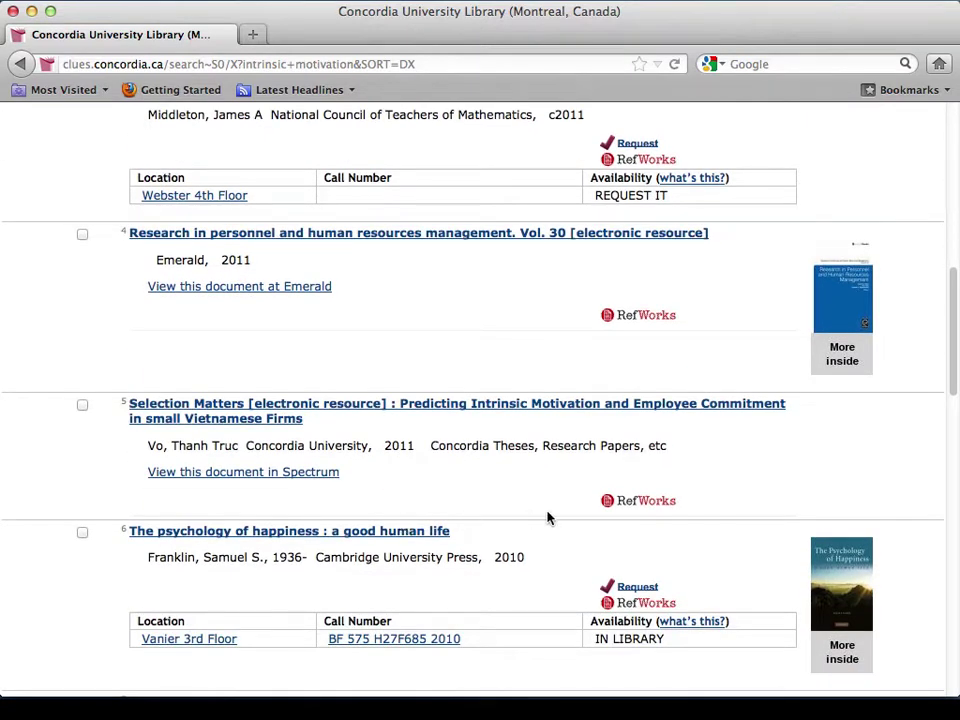
scroll(547, 518, "down", 1)
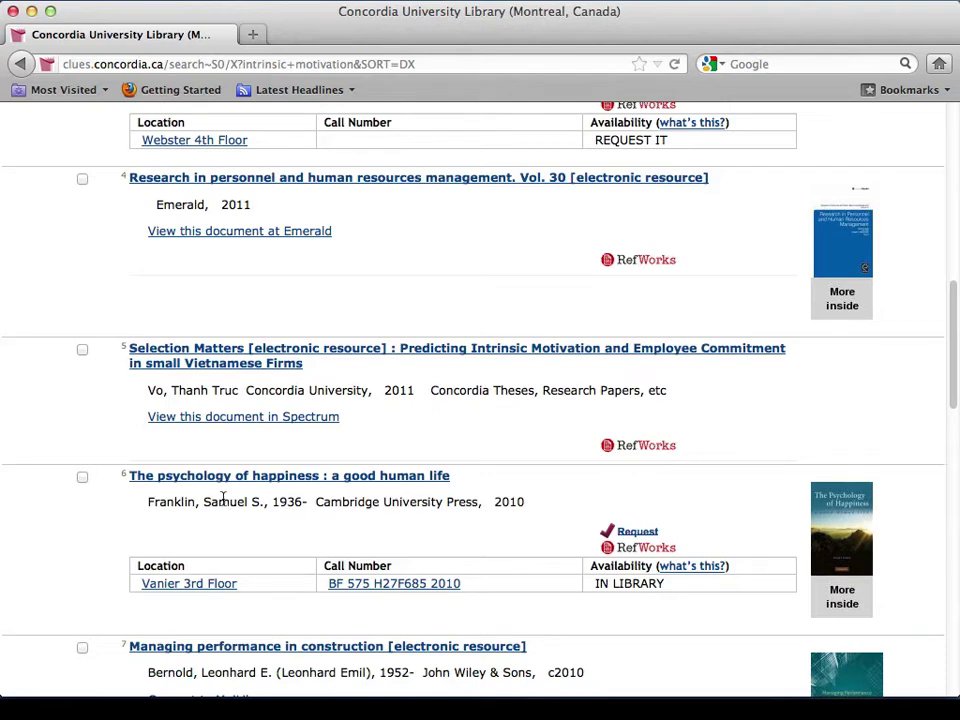
left_click(431, 484)
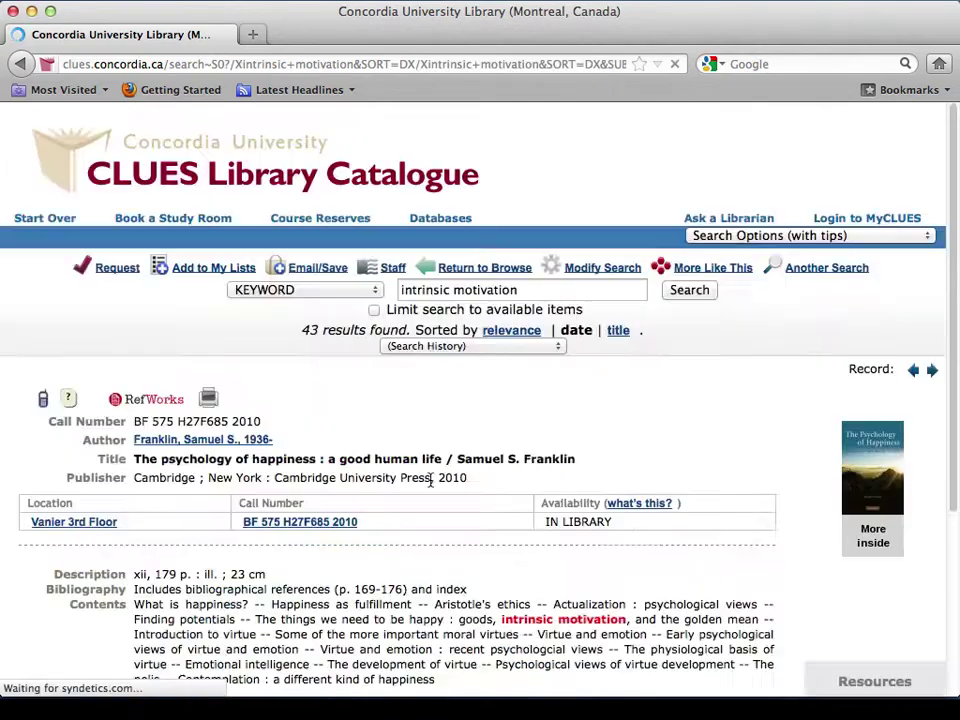
scroll(416, 487, "down", 3)
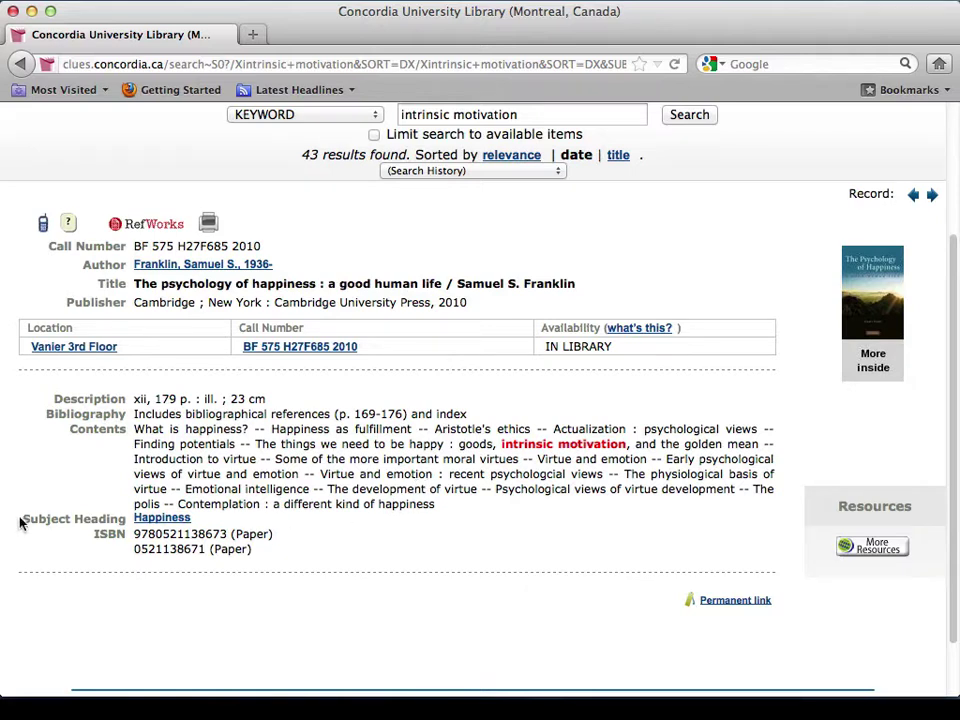
left_click_drag(20, 522, 75, 514)
left_click(86, 528)
left_click_drag(206, 521, 17, 523)
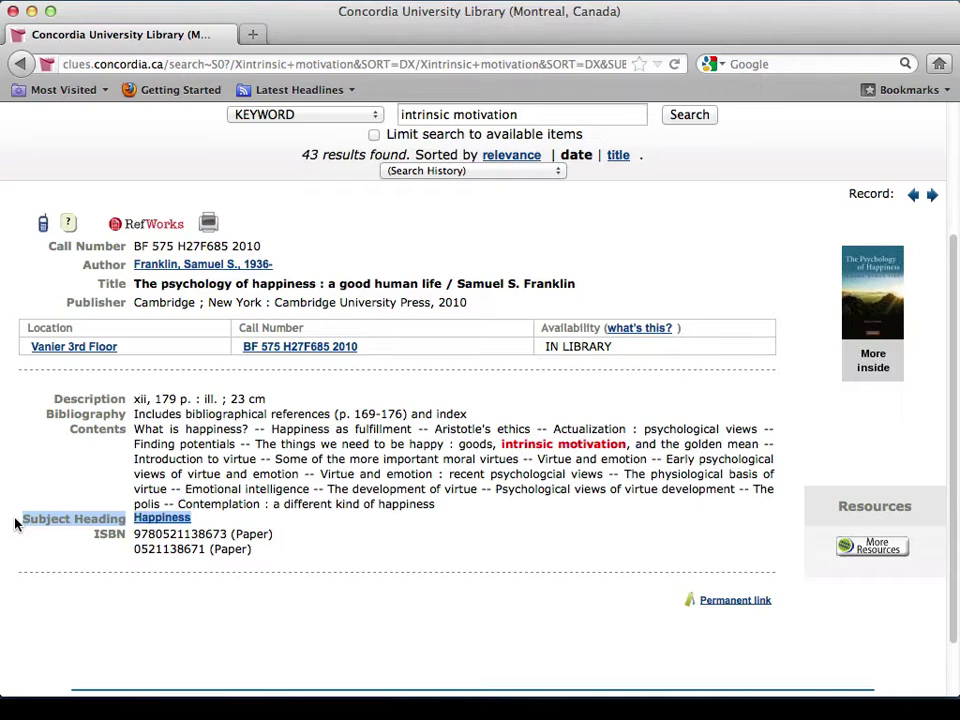
scroll(15, 523, "up", 2)
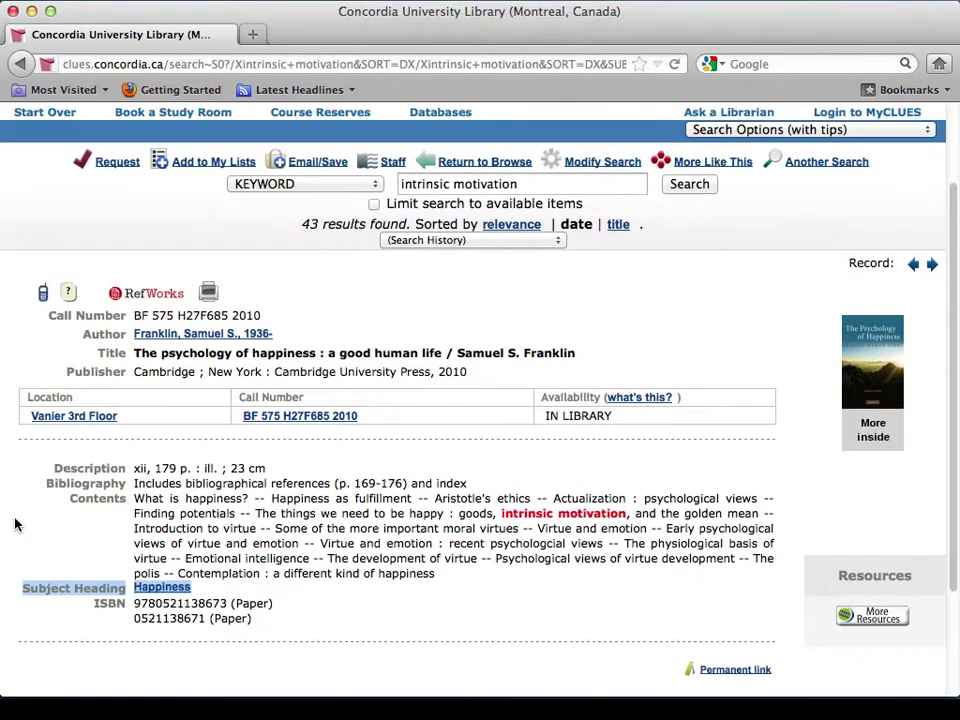
left_click(4, 593)
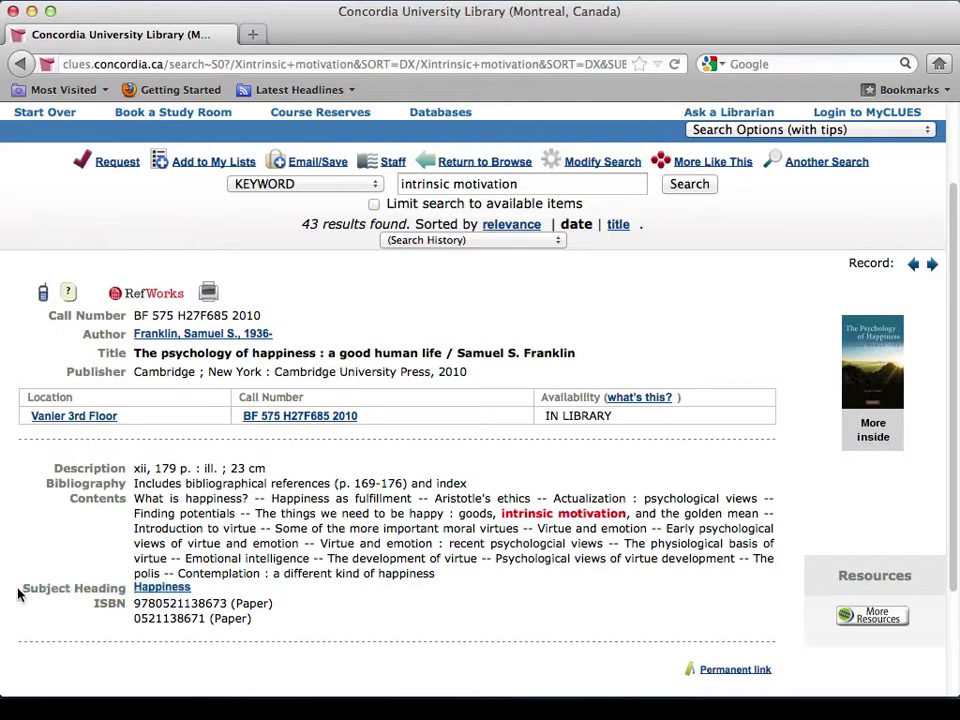
left_click_drag(17, 587, 260, 622)
left_click(152, 593)
left_click_drag(152, 593, 21, 587)
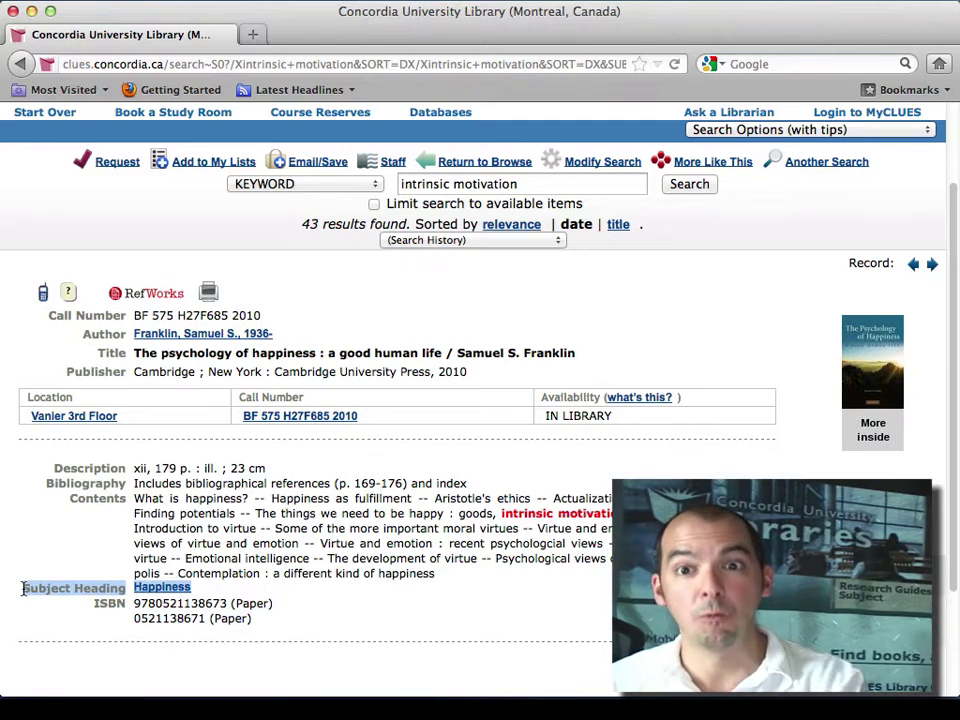
left_click(552, 560)
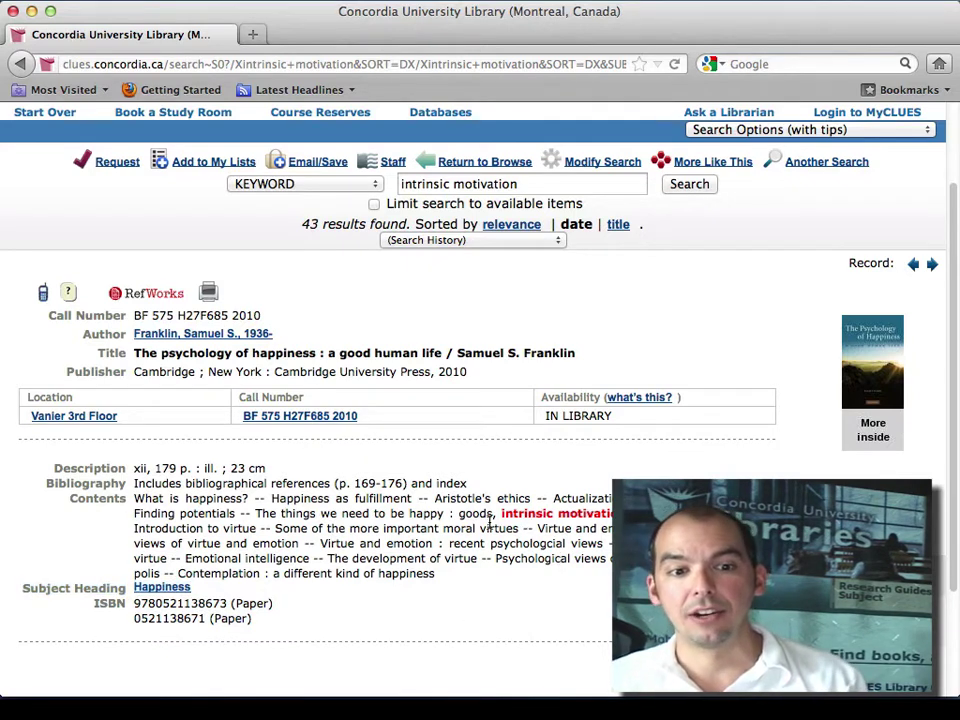
left_click_drag(70, 498, 118, 497)
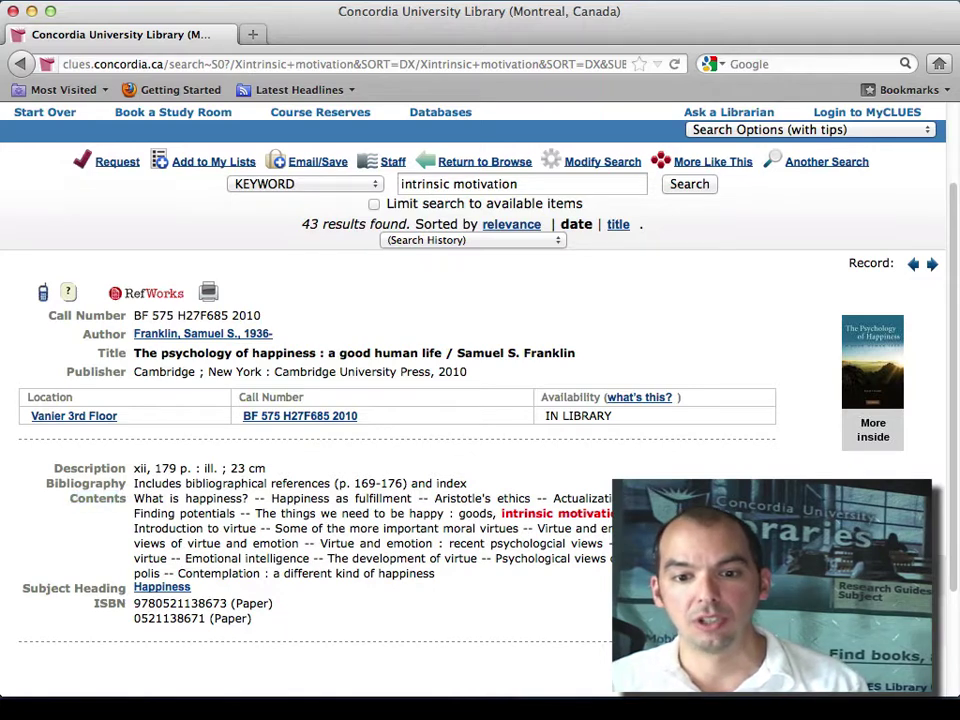
left_click_drag(501, 513, 612, 513)
left_click(203, 592)
left_click_drag(203, 592, 134, 588)
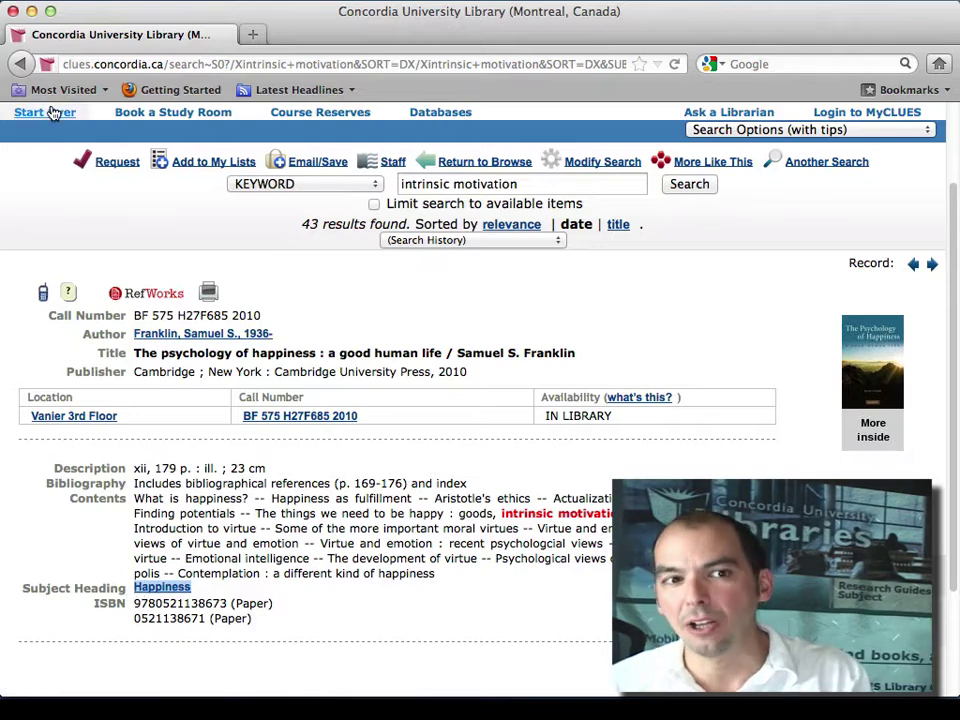
Return to the results list and open the Becoming emotionally intelligent record.
left_click(20, 63)
scroll(133, 381, "down", 2)
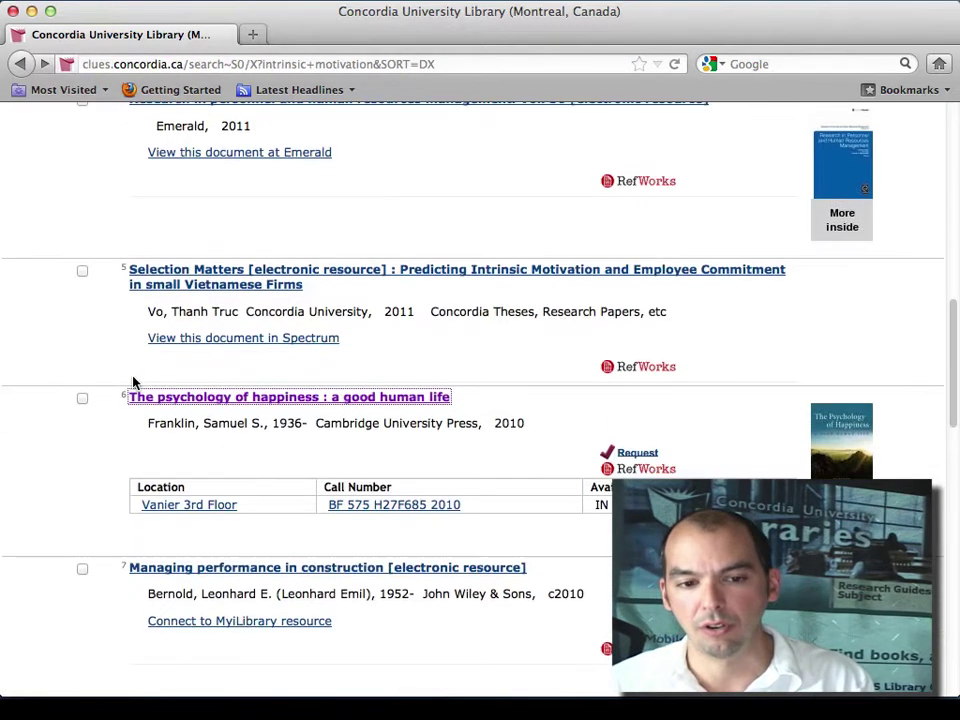
scroll(133, 381, "down", 3)
scroll(36, 396, "down", 3)
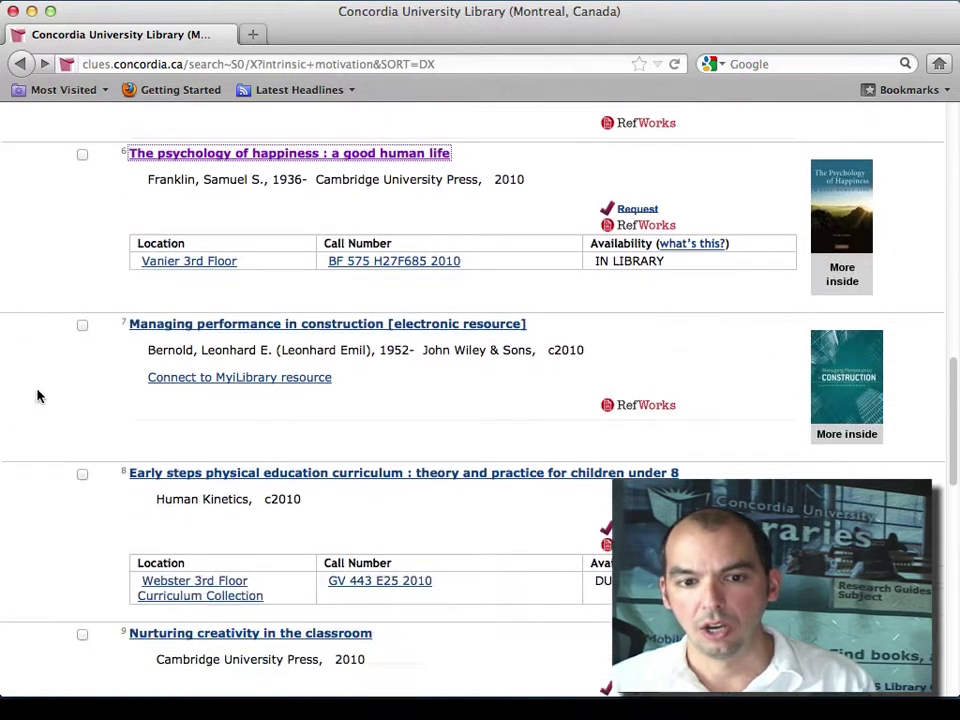
scroll(37, 396, "down", 10)
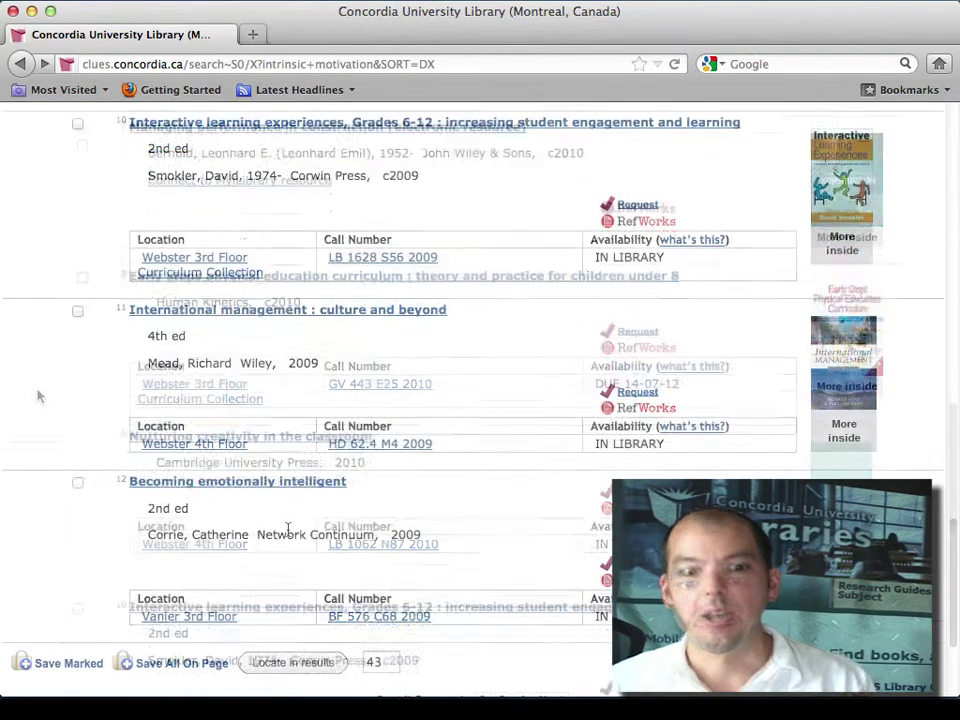
left_click(285, 482)
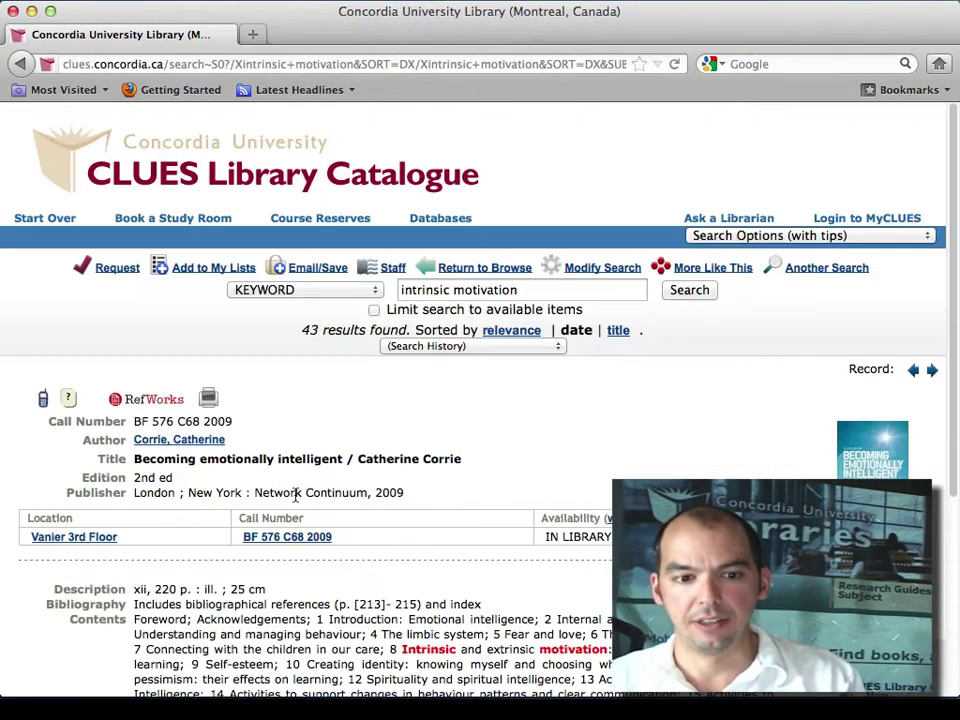
Highlight 'intrinsic motivation' in its contents, then return to the catalogue home page.
scroll(290, 495, "down", 4)
left_click_drag(312, 436, 290, 440)
left_click_drag(181, 436, 135, 450)
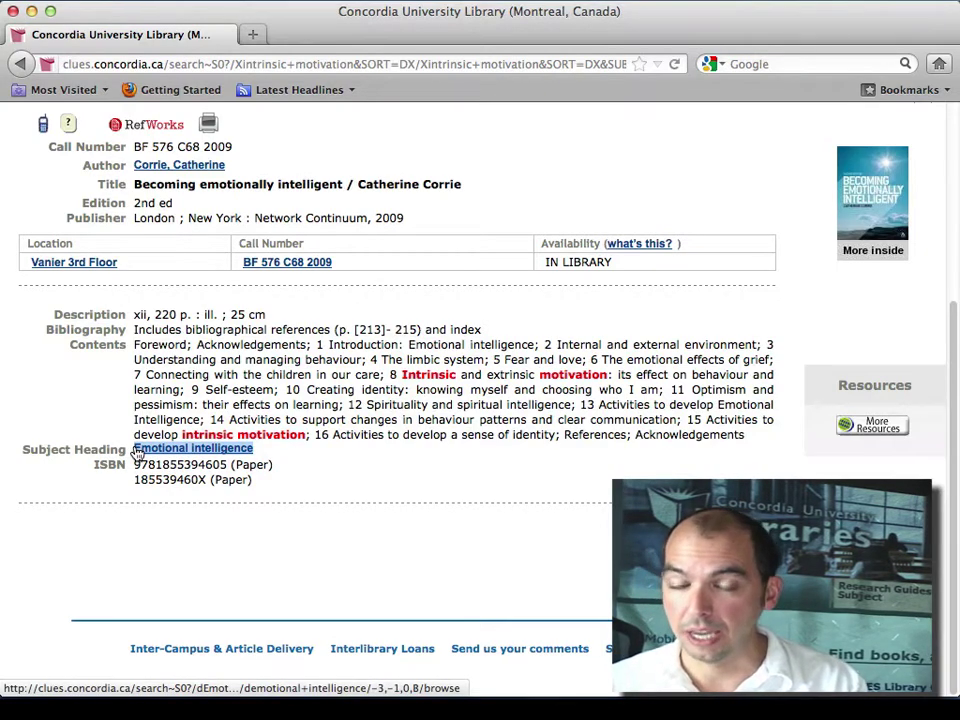
scroll(137, 452, "up", 5)
left_click(310, 178)
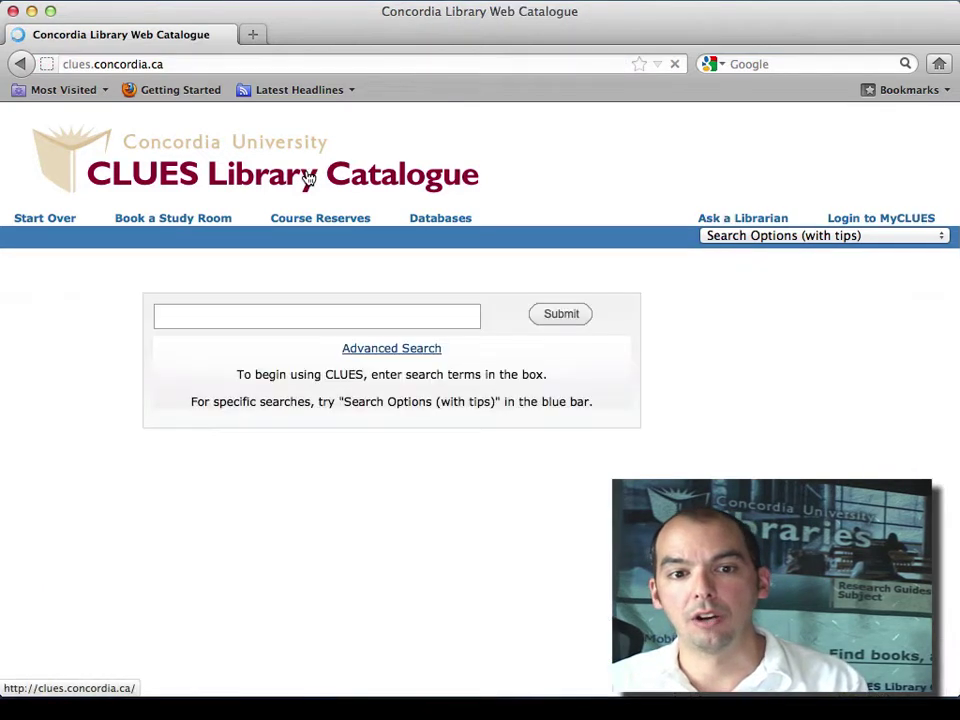
Search for 'solar power' (243 results) and open the Solar power generation record.
left_click(187, 329)
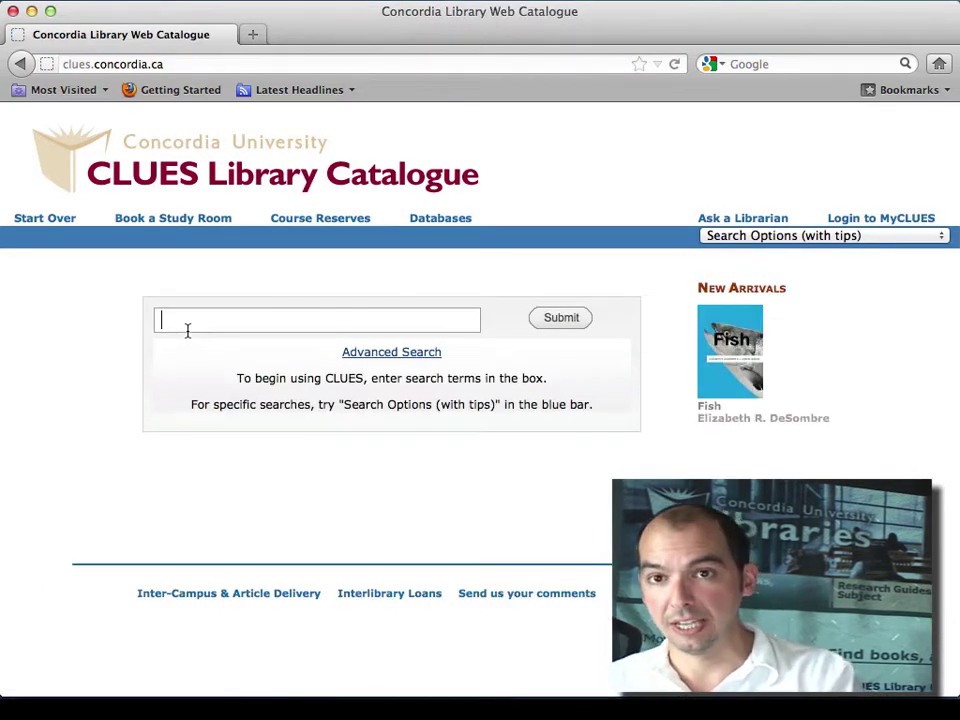
type("sol")
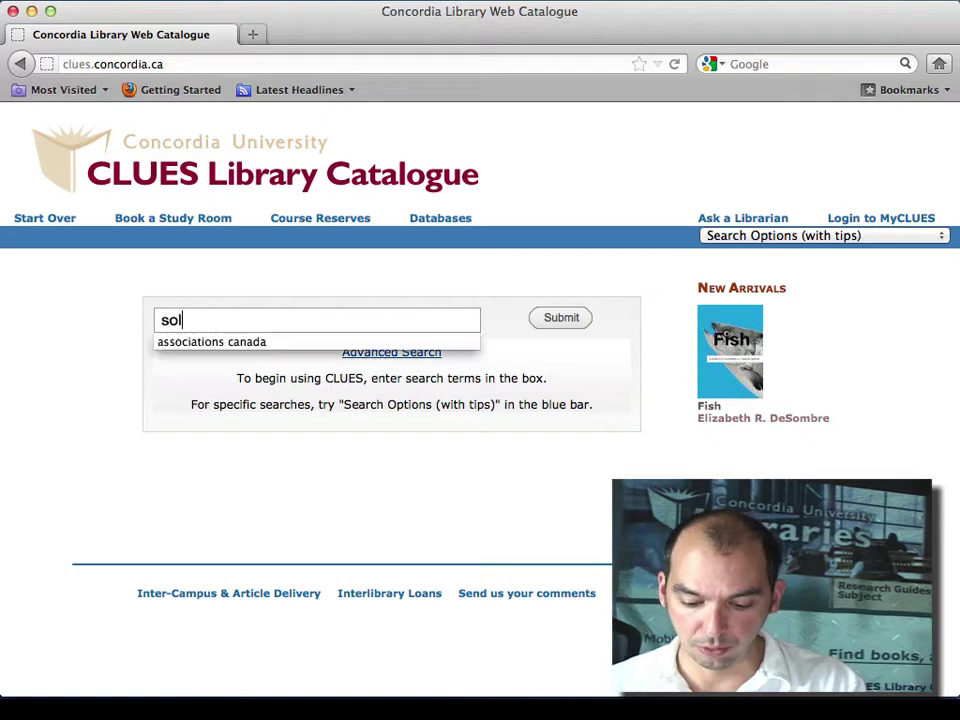
type("ar power")
key("Return")
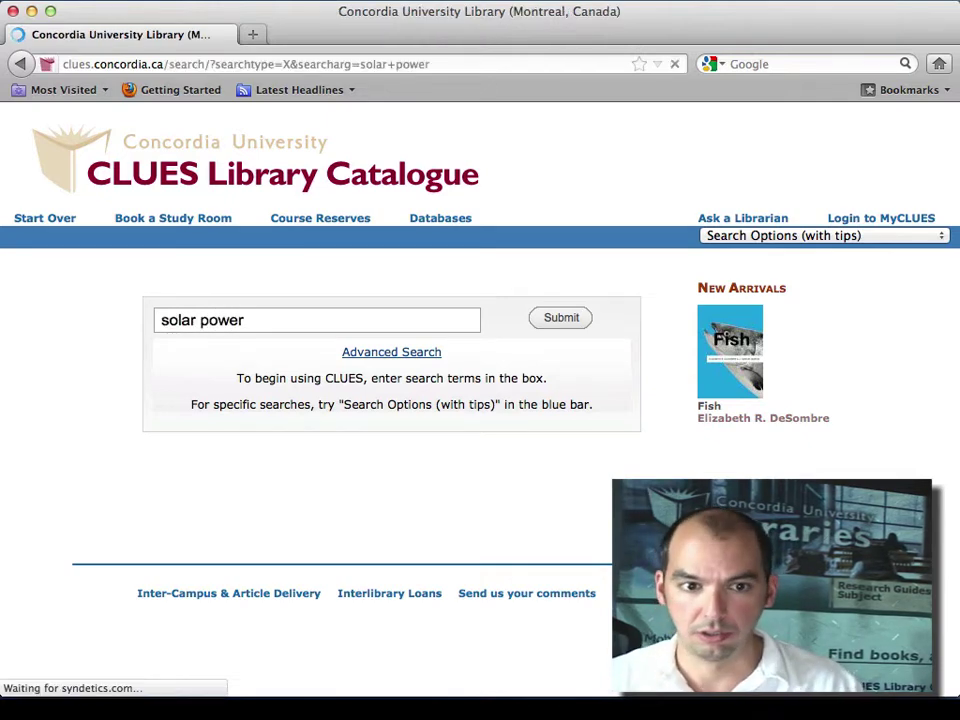
scroll(476, 521, "down", 1)
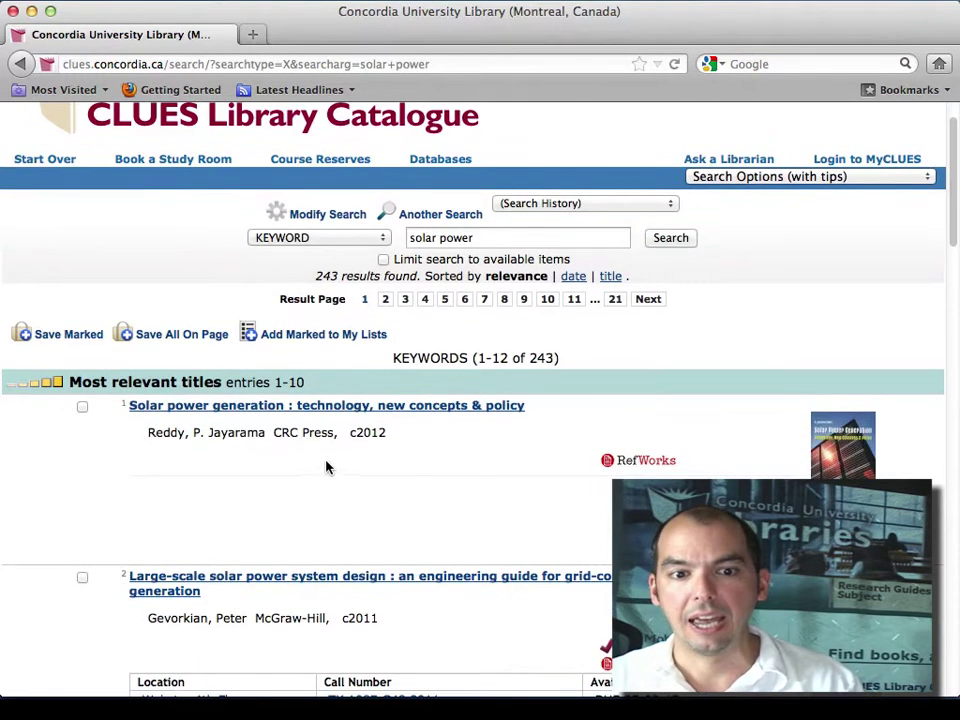
scroll(424, 484, "down", 2)
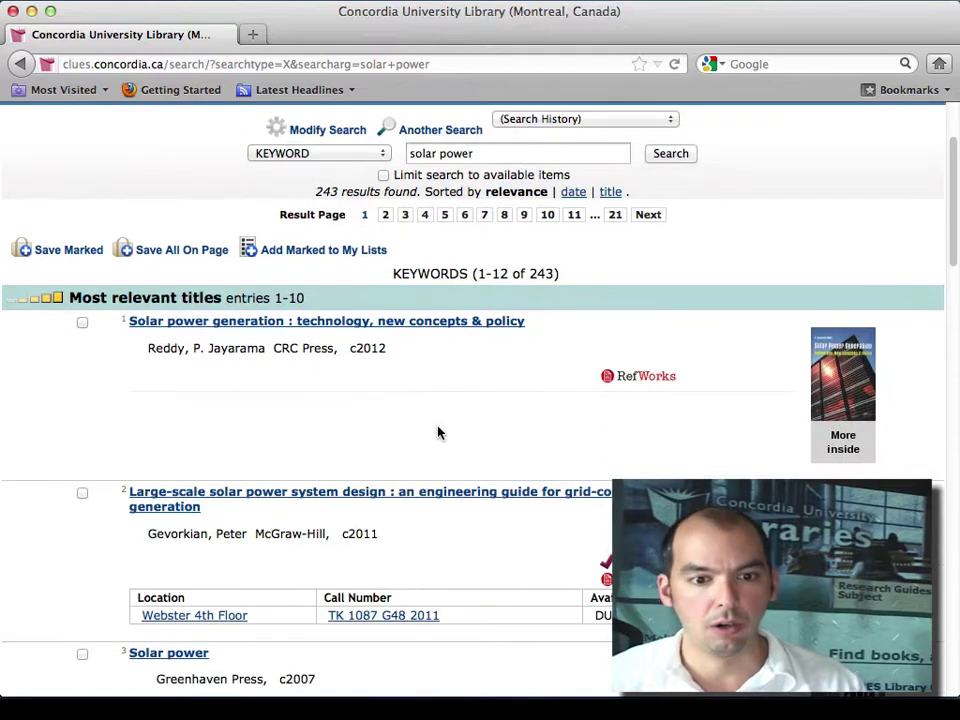
scroll(437, 433, "down", 1)
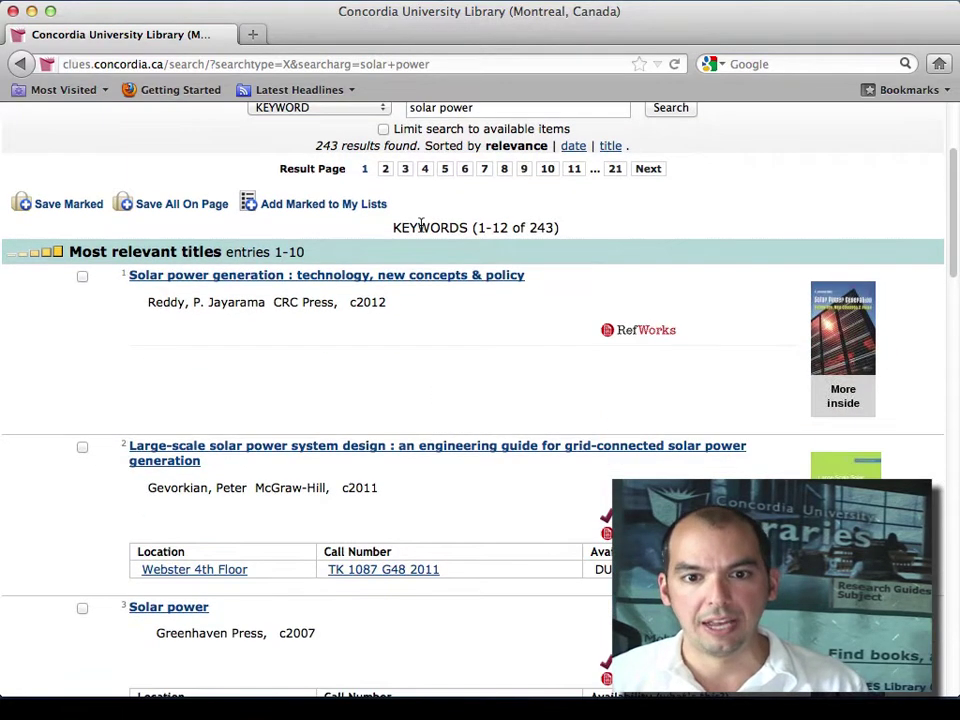
left_click(419, 277)
scroll(365, 497, "down", 5)
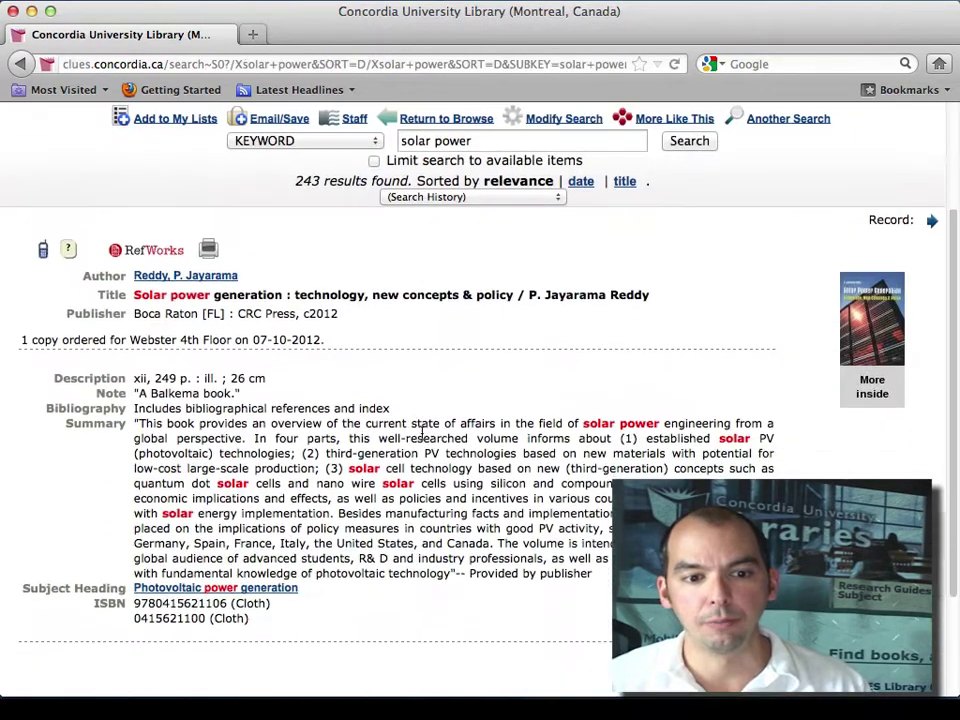
left_click_drag(339, 521, 134, 522)
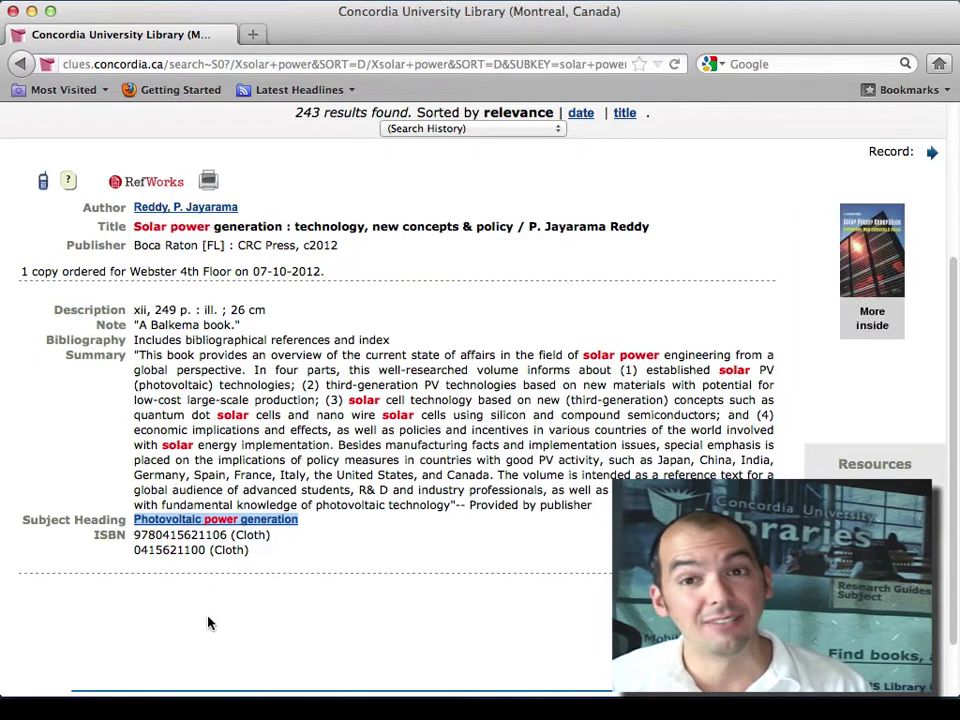
scroll(208, 623, "up", 3)
scroll(258, 535, "down", 3)
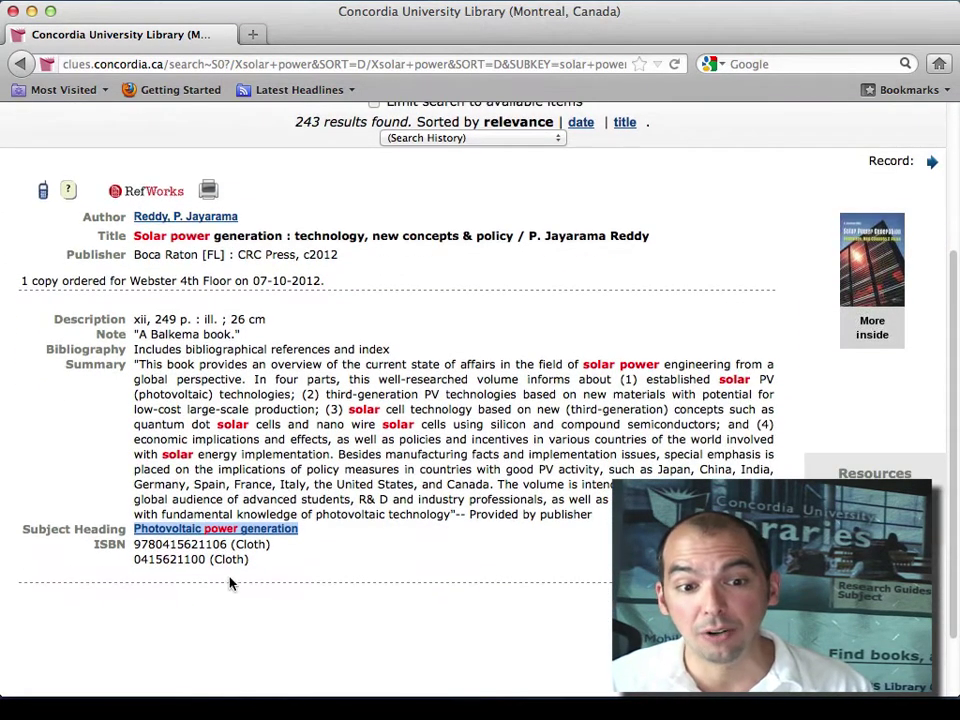
scroll(321, 514, "up", 3)
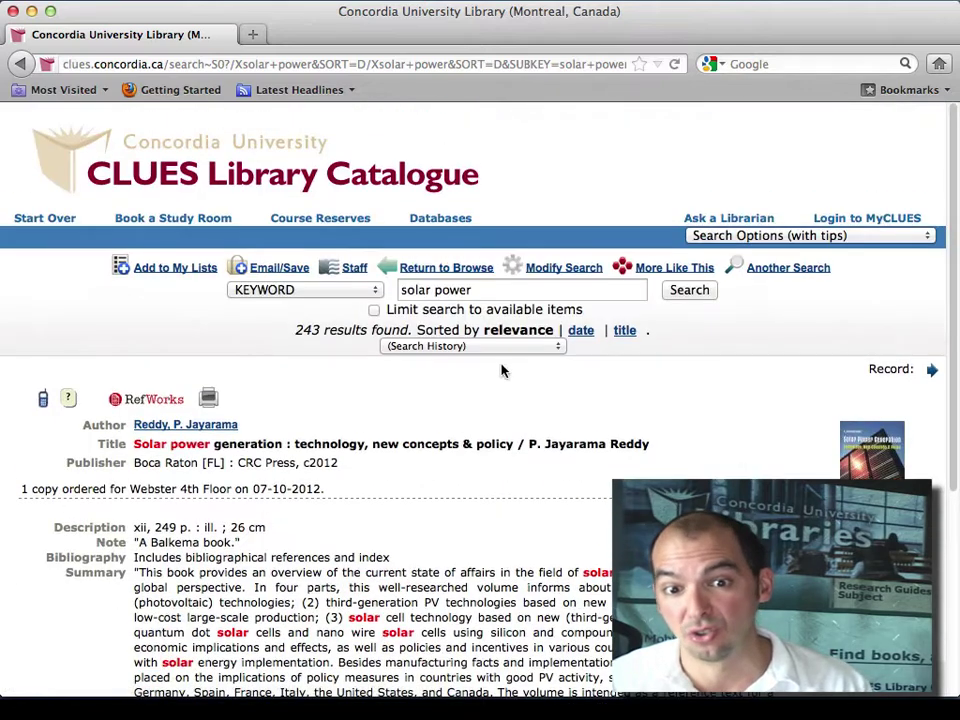
left_click_drag(211, 444, 134, 444)
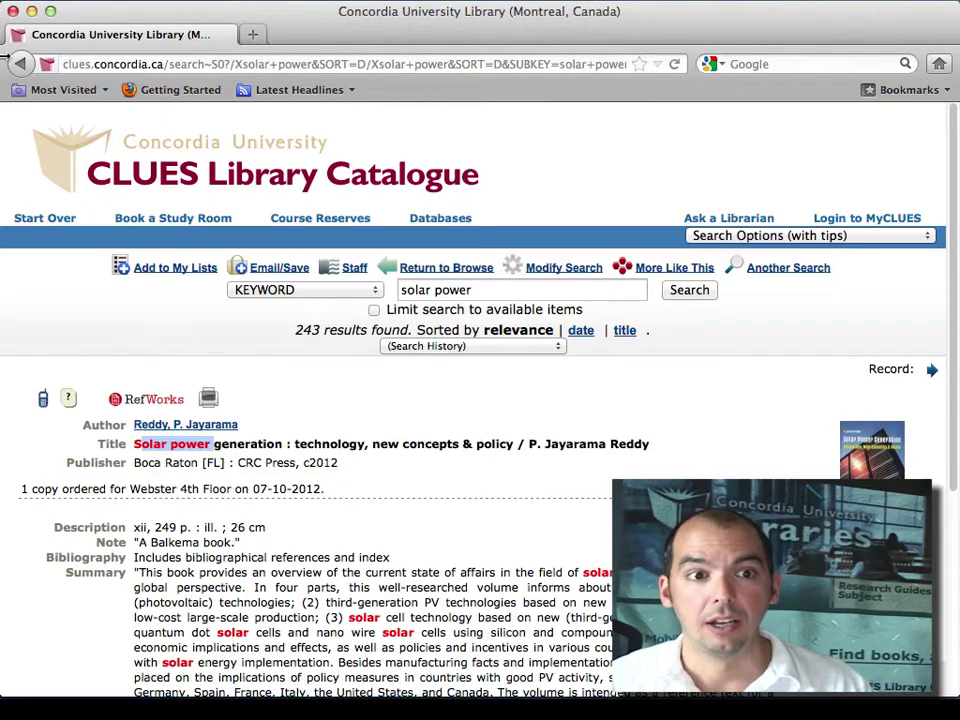
Go back to the results and open the Solar power (2007) book record.
left_click(19, 64)
scroll(362, 337, "down", 3)
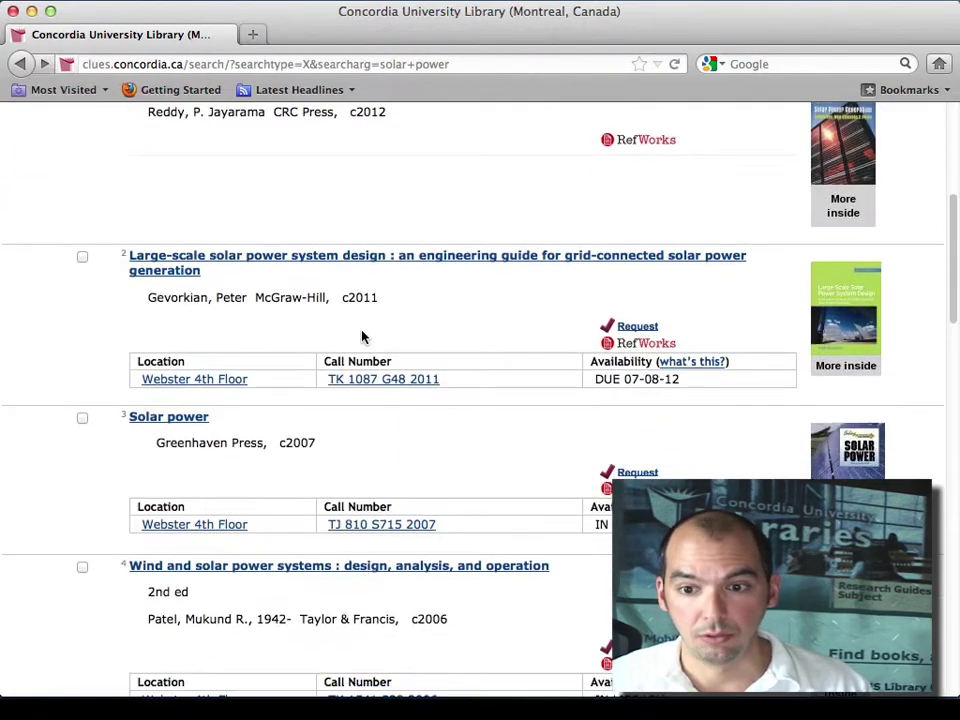
left_click(189, 418)
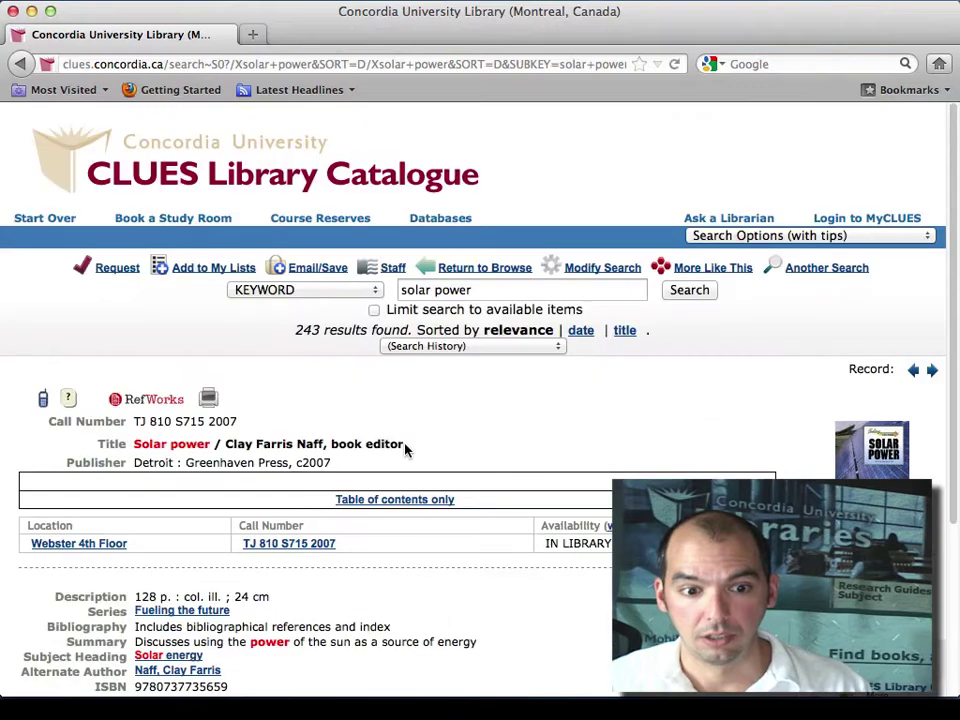
scroll(405, 450, "down", 2)
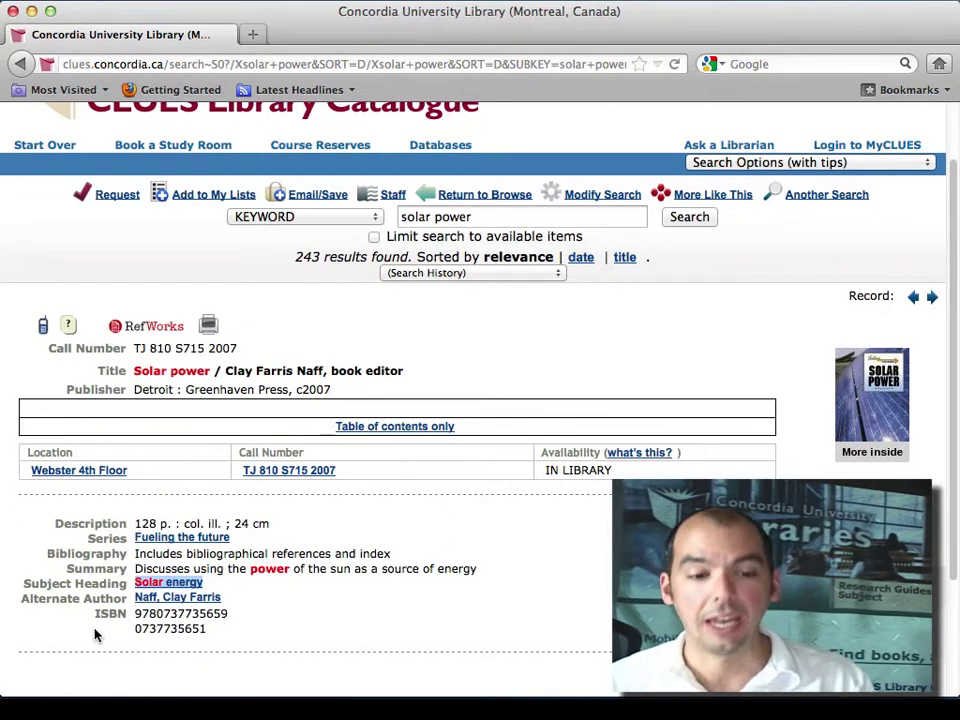
Return to the solar power results list and highlight the 243-result total.
left_click(20, 63)
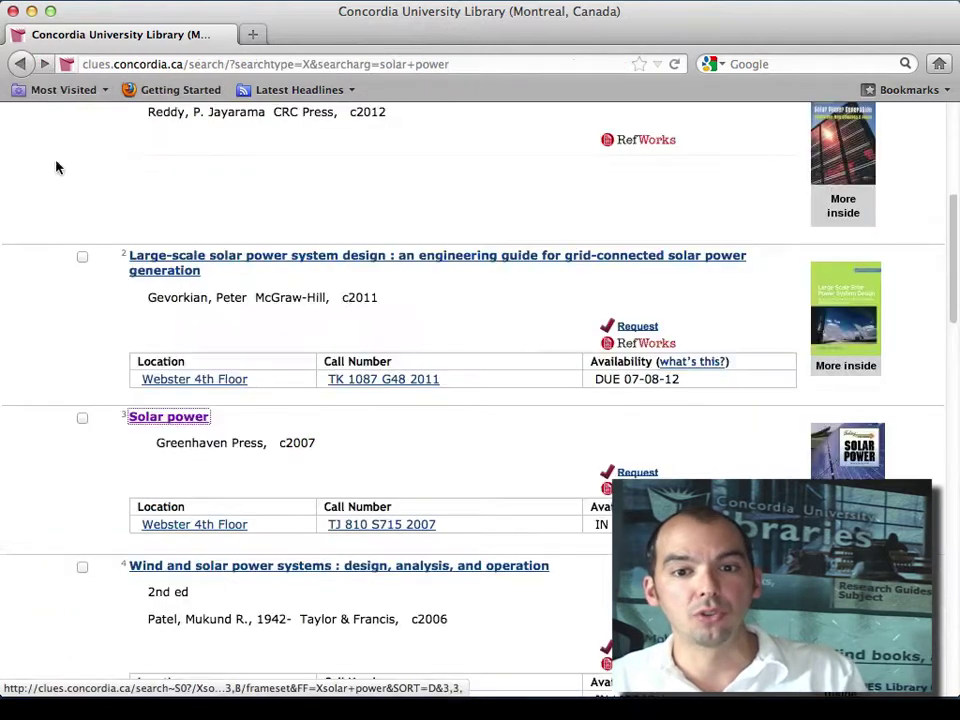
scroll(400, 435, "up", 5)
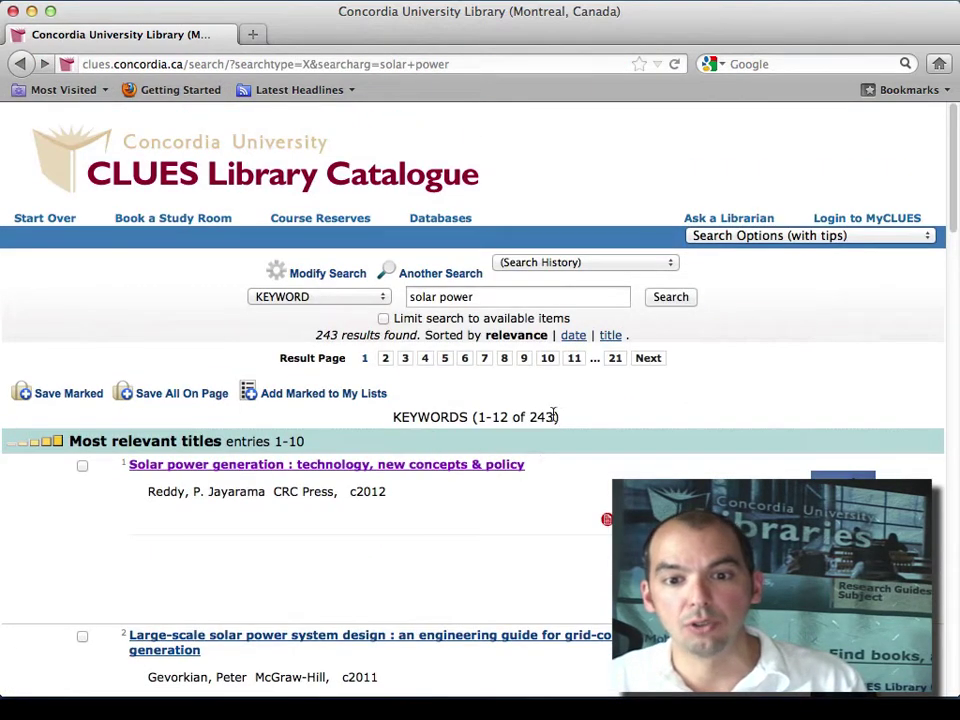
left_click_drag(553, 413, 533, 417)
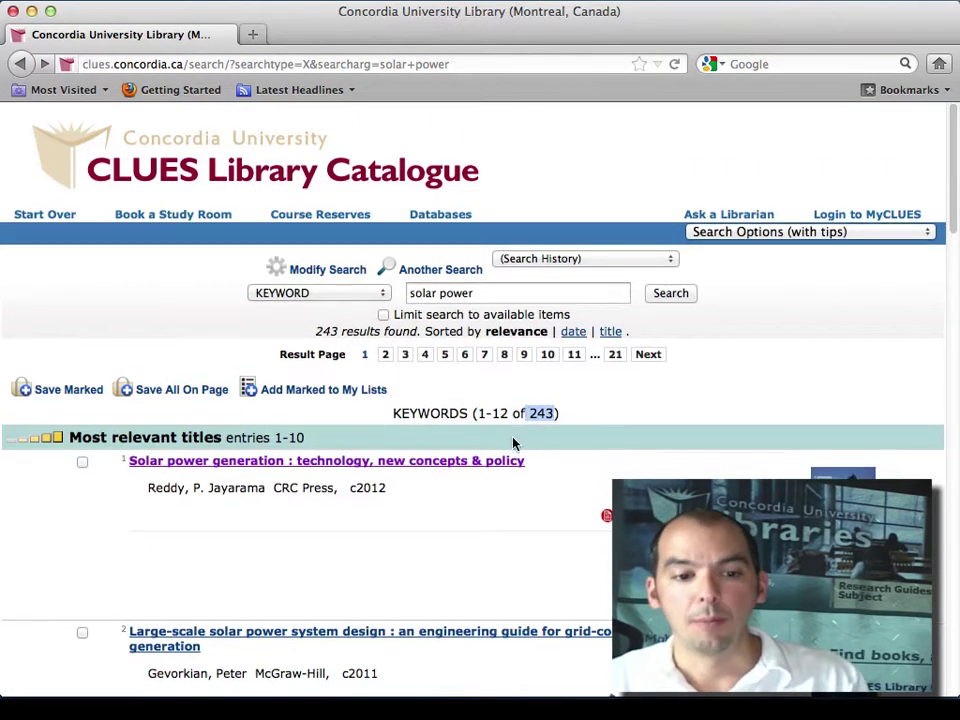
scroll(514, 441, "down", 5)
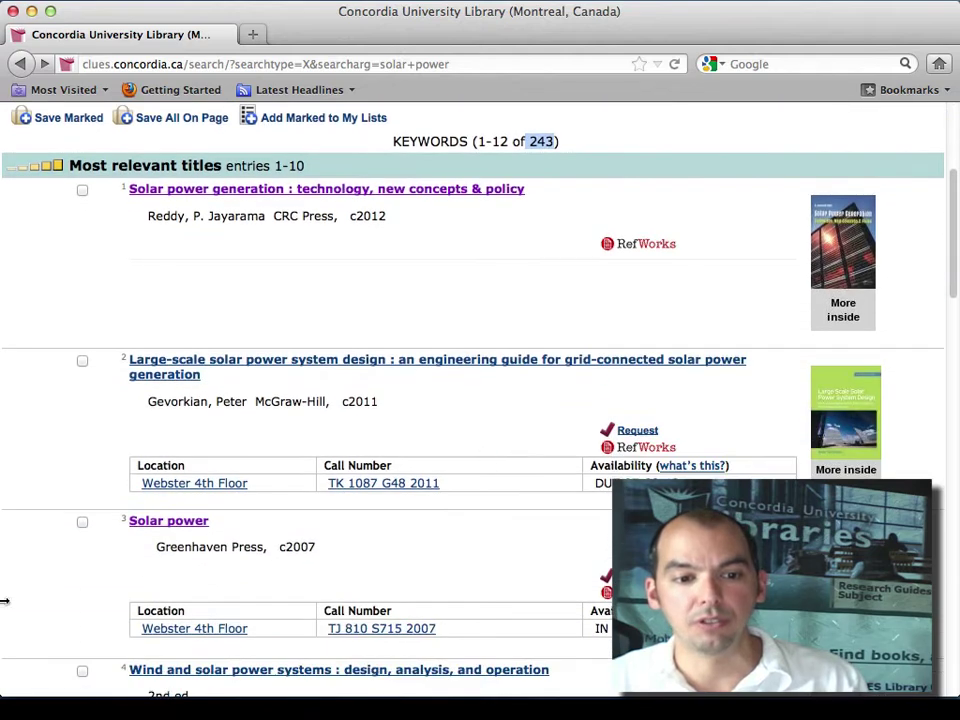
Open the third result, Solar power (c2007), and highlight its Solar energy subject heading.
left_click(137, 523)
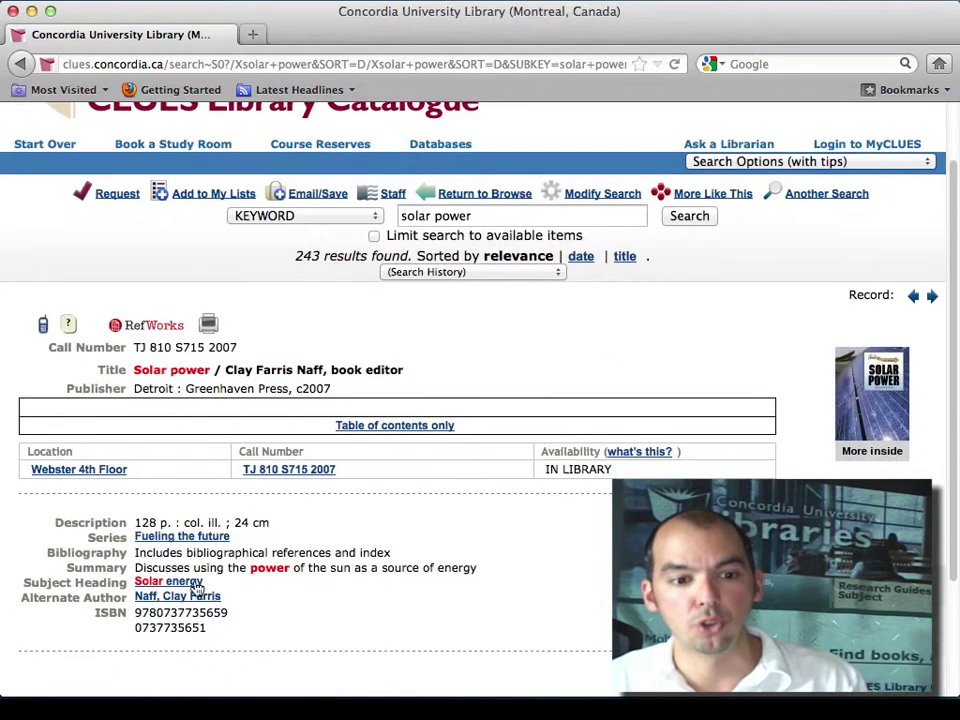
left_click_drag(204, 584, 131, 588)
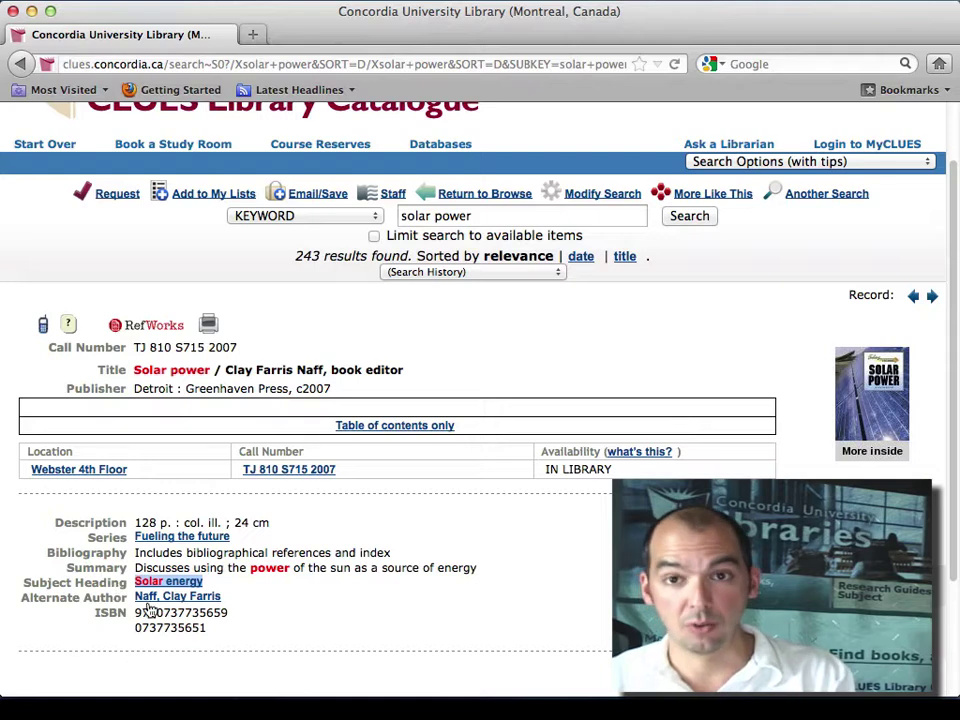
scroll(304, 583, "up", 1)
scroll(314, 457, "down", 3)
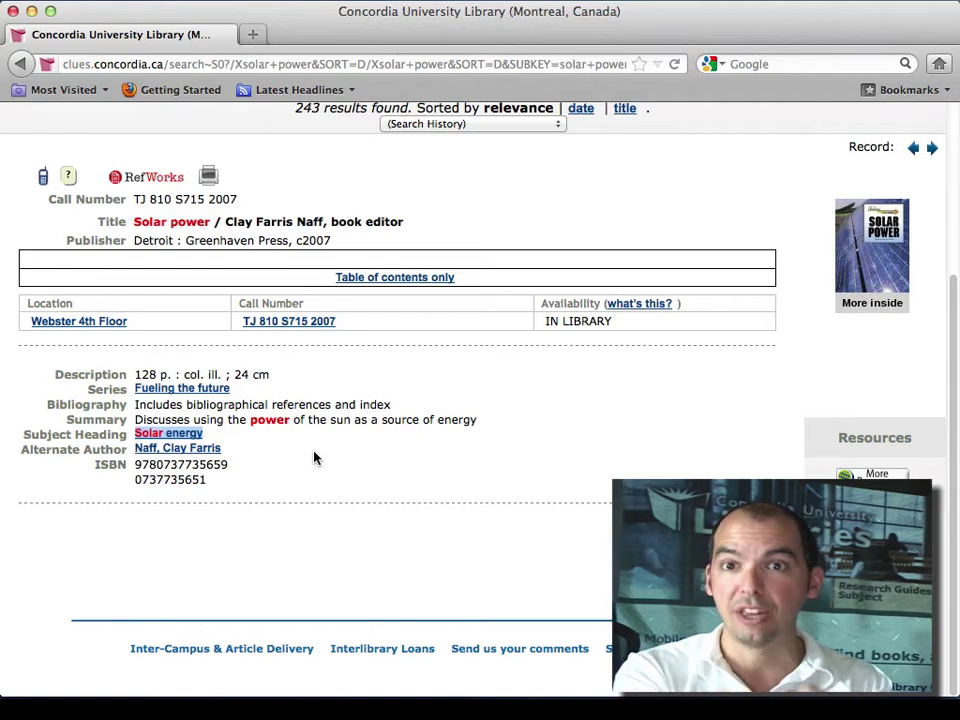
scroll(314, 458, "up", 5)
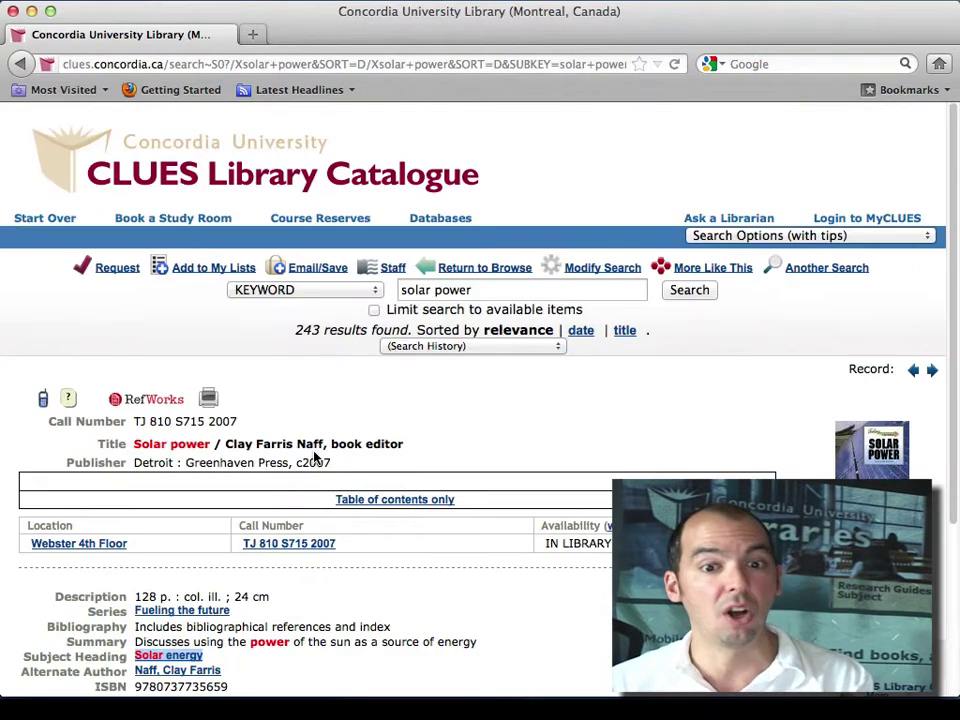
Replace the search term with 'Solar energy', run it, and highlight the 732-result total.
triple_click(473, 289)
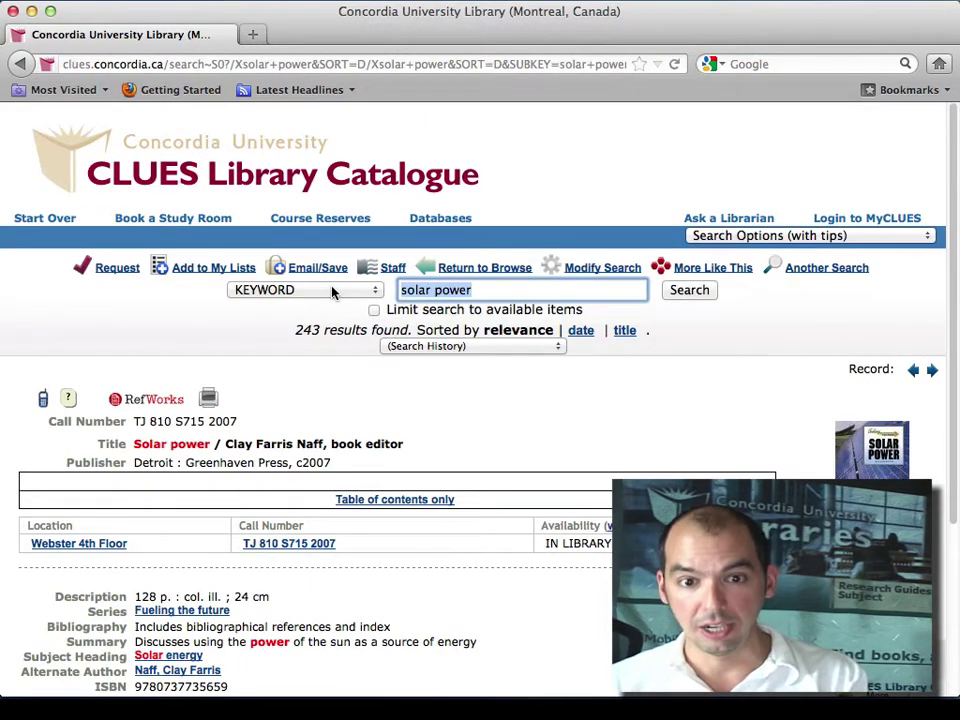
type("Solar energy")
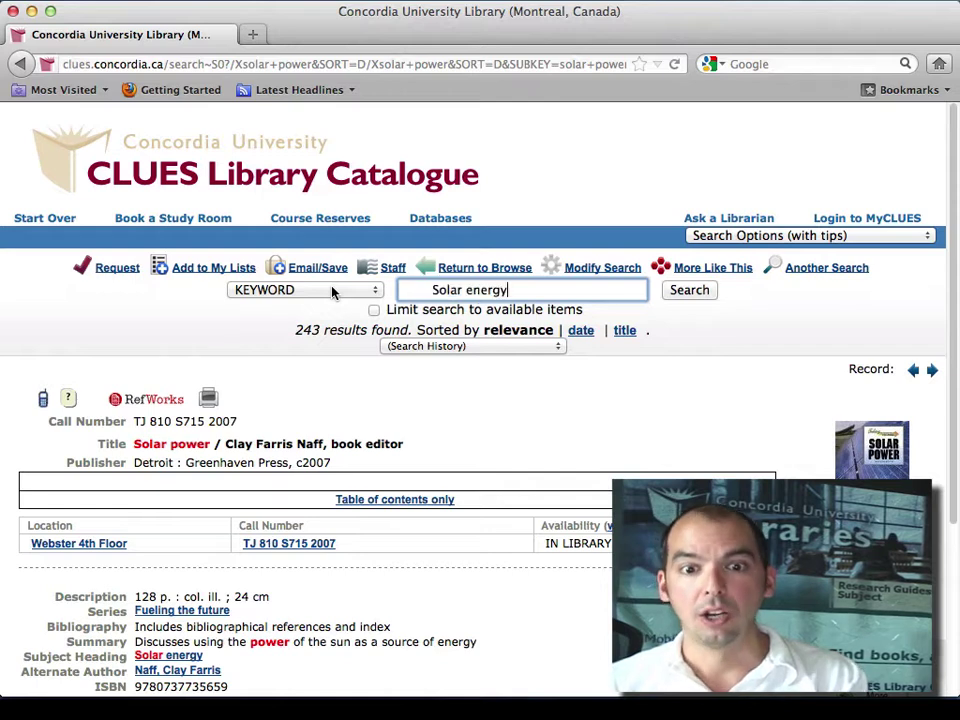
key("super+Left")
key("super+shift+Right")
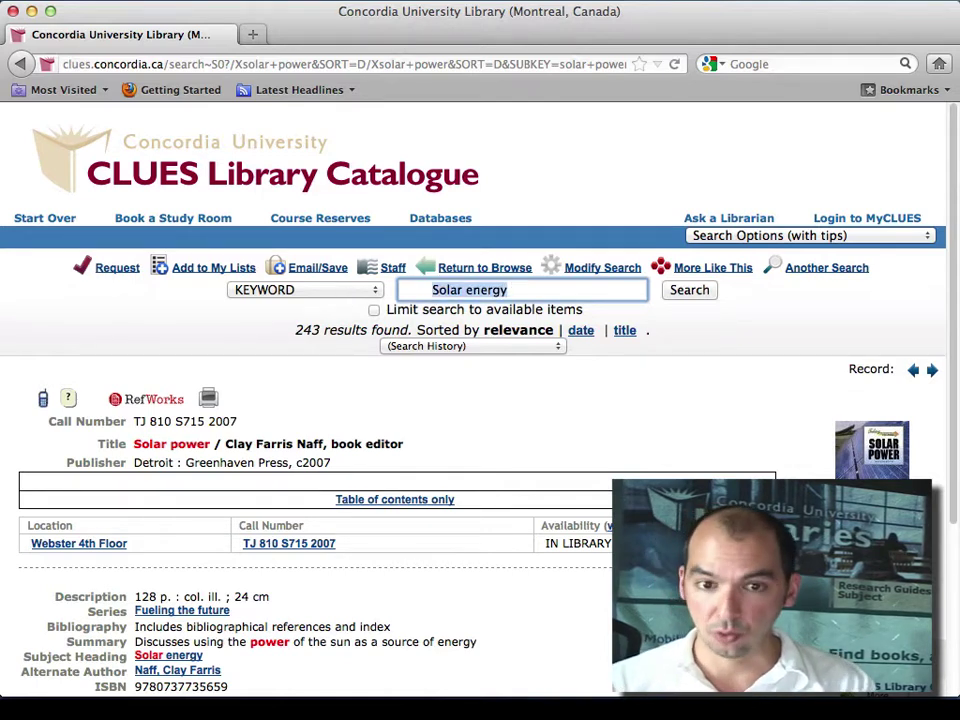
key("BackSpace")
key("super+z")
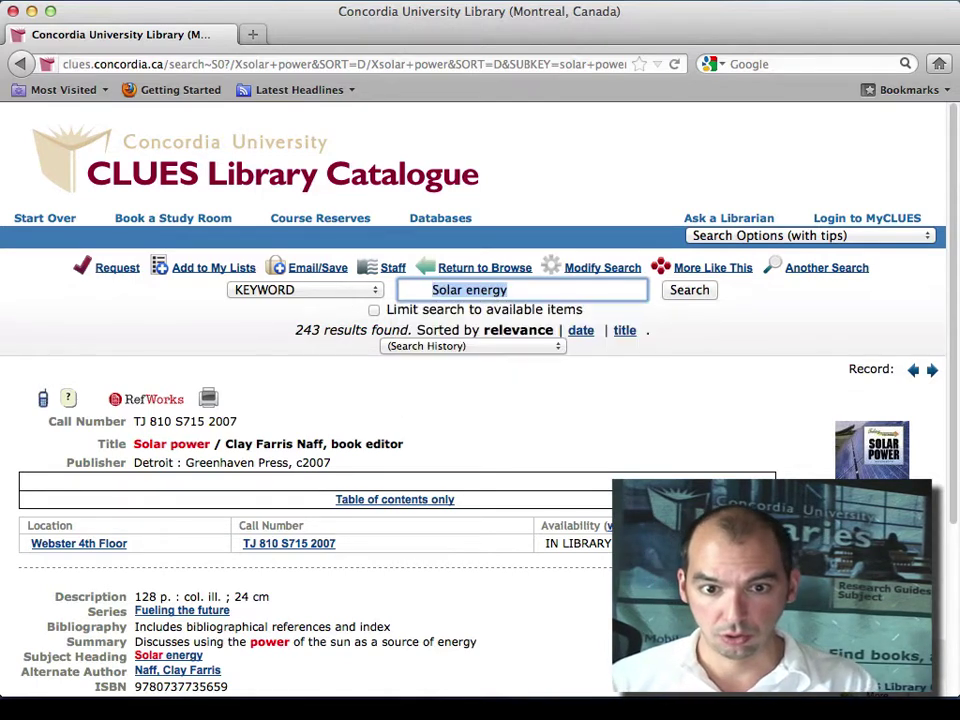
key("Left")
key("Return")
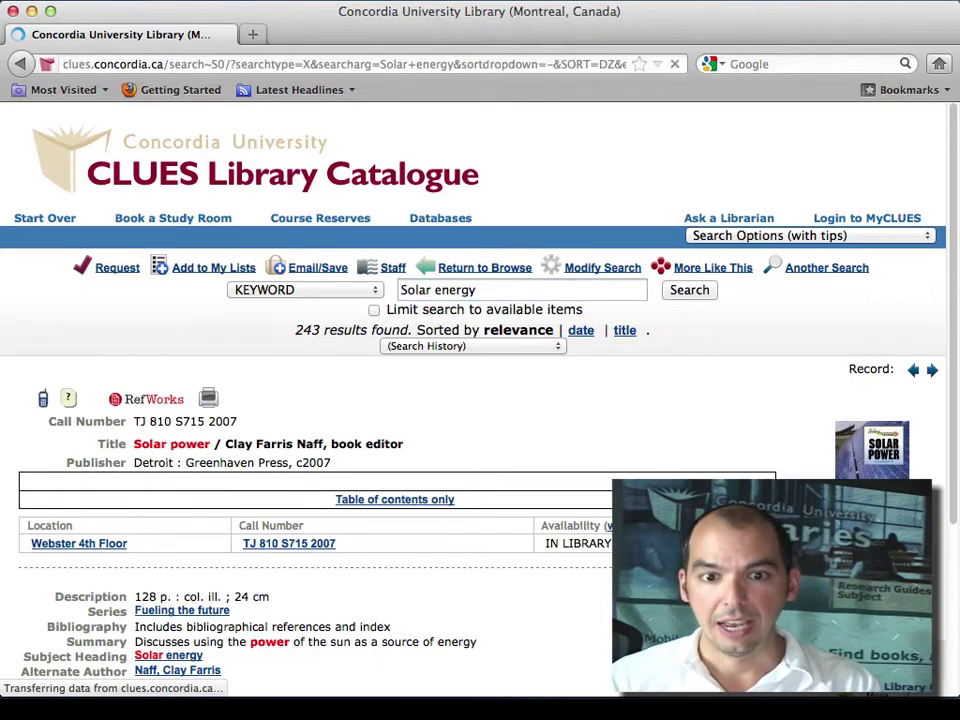
left_click_drag(529, 417, 563, 417)
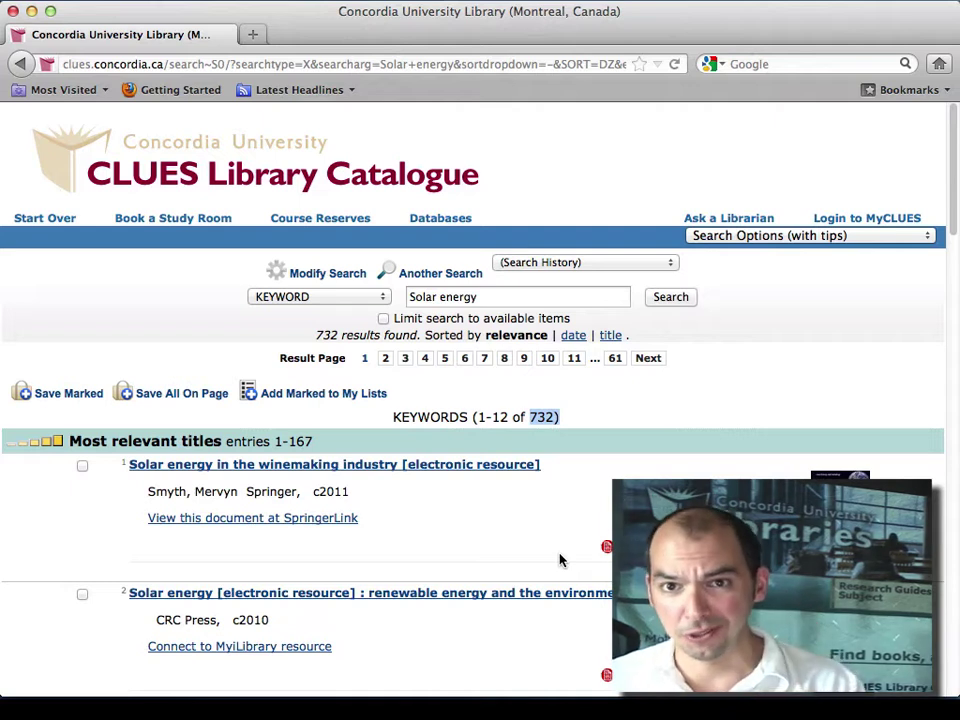
Wrap the search term in quotation marks to search the exact phrase "Solar energy", giving 484 results.
left_click(528, 296)
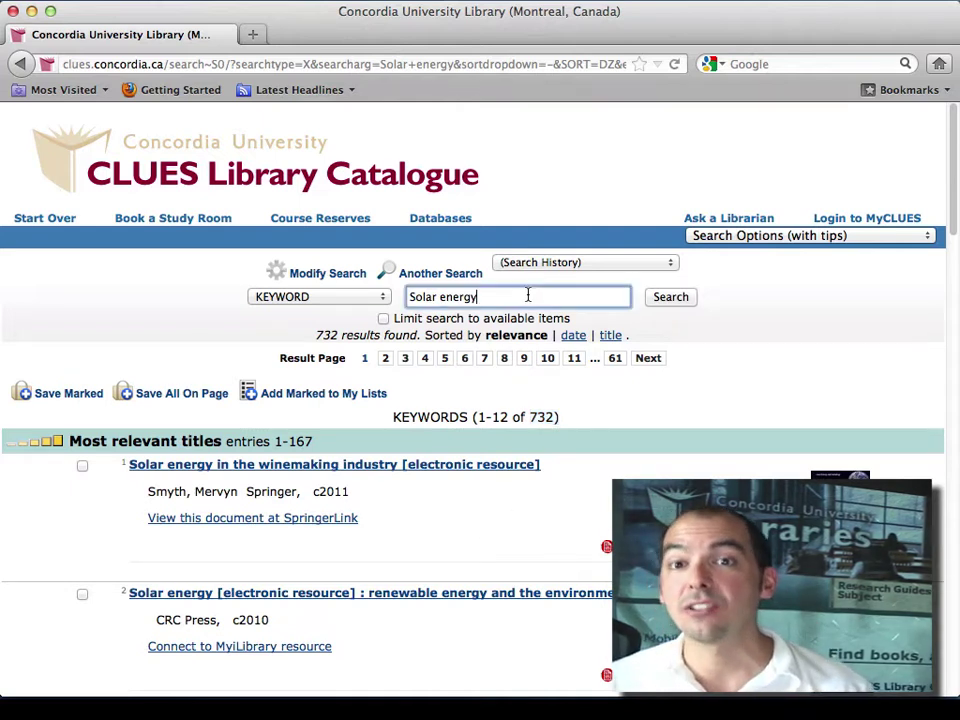
key("BackSpace")
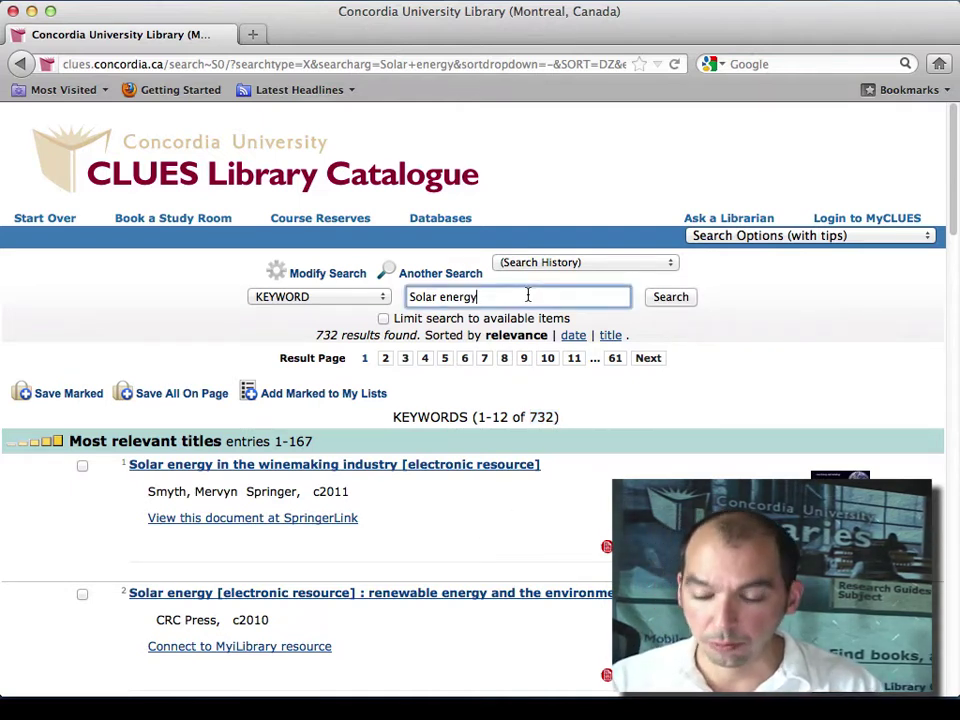
type("y")
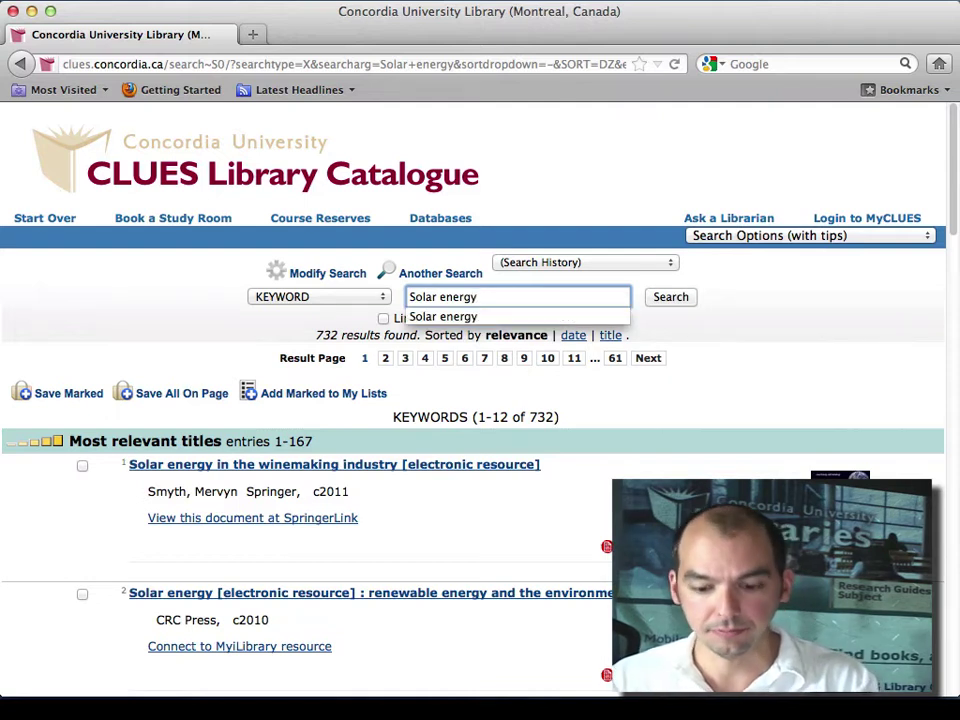
type("\"")
key("Left")
key("Left")
key("Left")
key("Left")
key("Left")
key("Left")
key("Left")
key("Left")
key("Left")
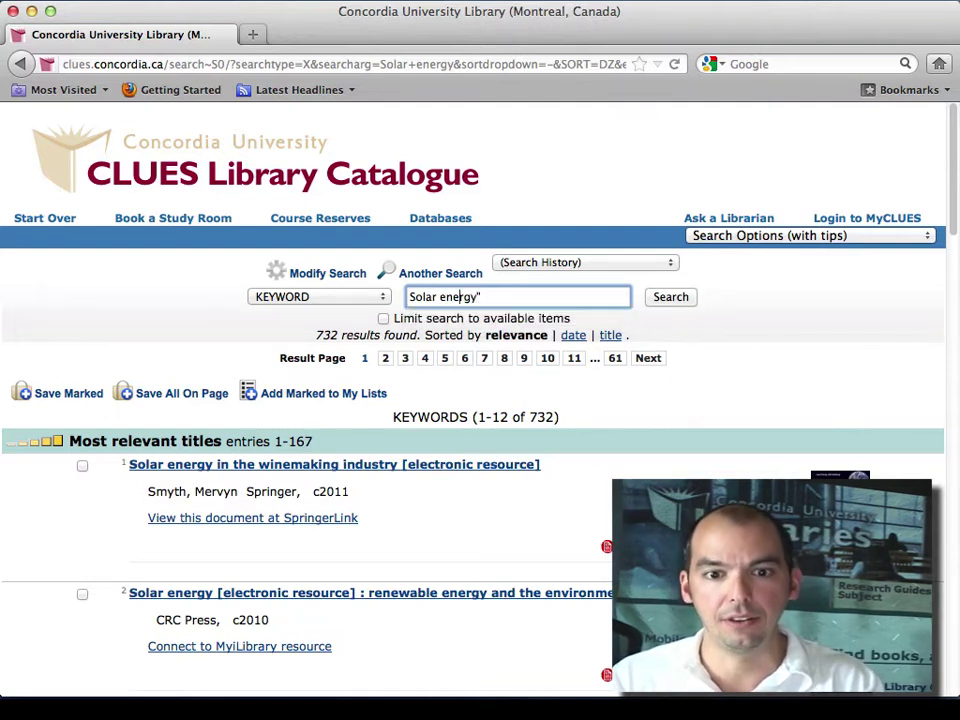
key("Left")
key("Left")
key("Left")
key("Left")
type("\"")
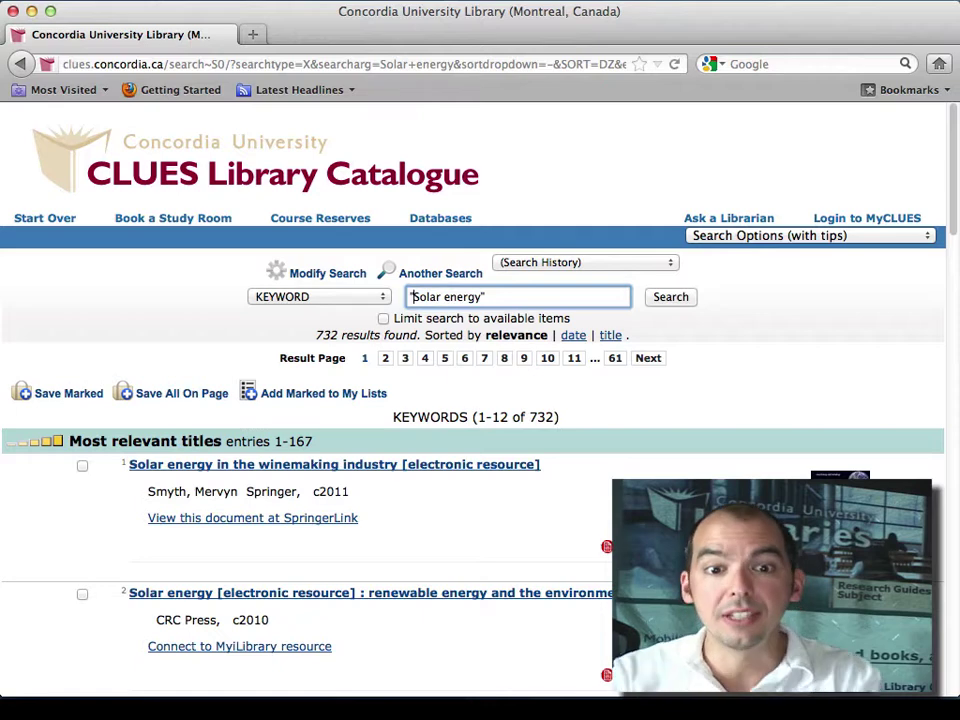
key("Return")
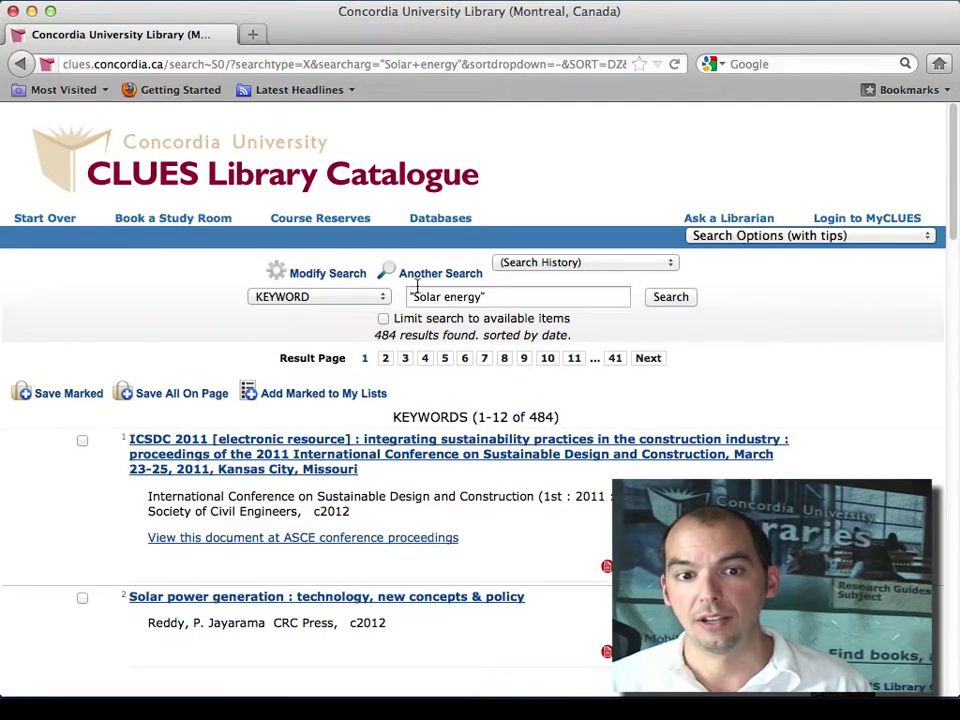
Limit the "Solar energy" search to items after 2005, English, Internet location, leaving 33 results.
left_click(349, 279)
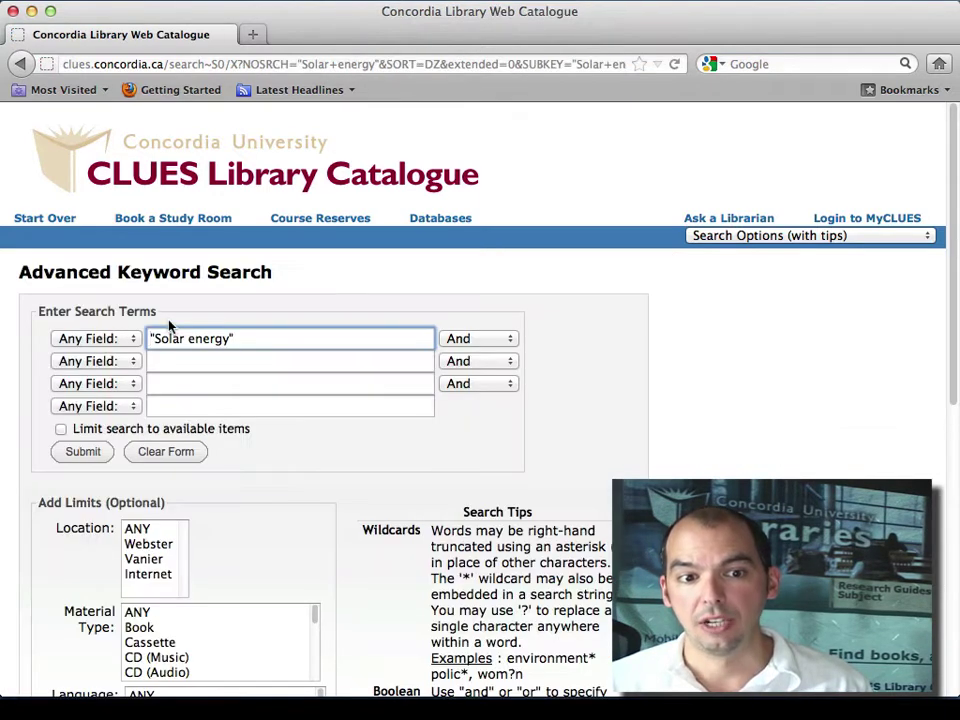
scroll(197, 571, "down", 5)
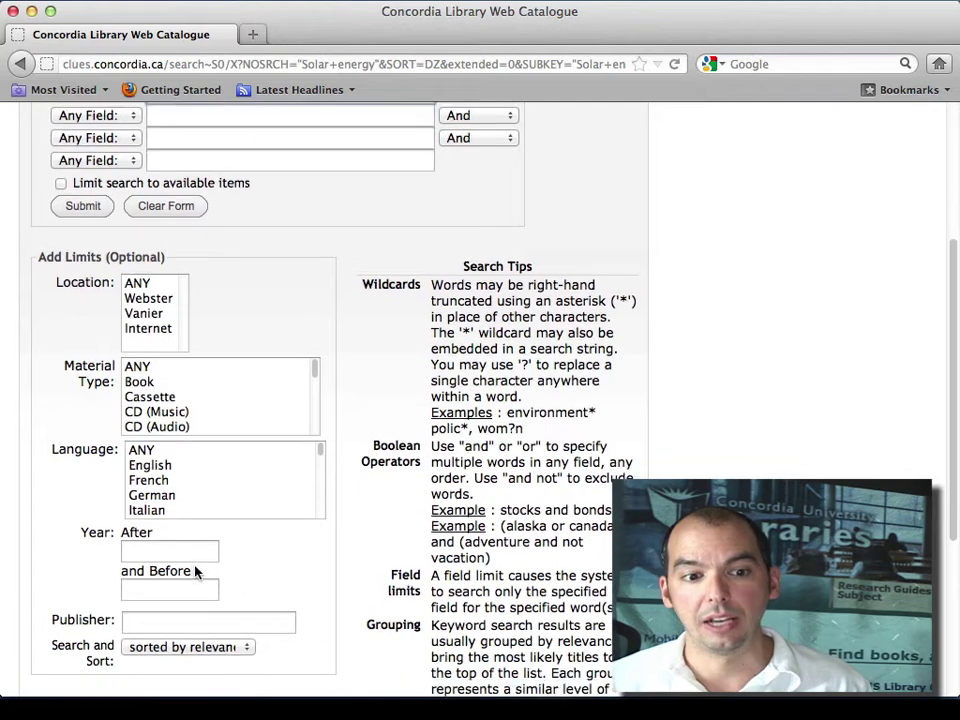
left_click(192, 553)
type("2--5")
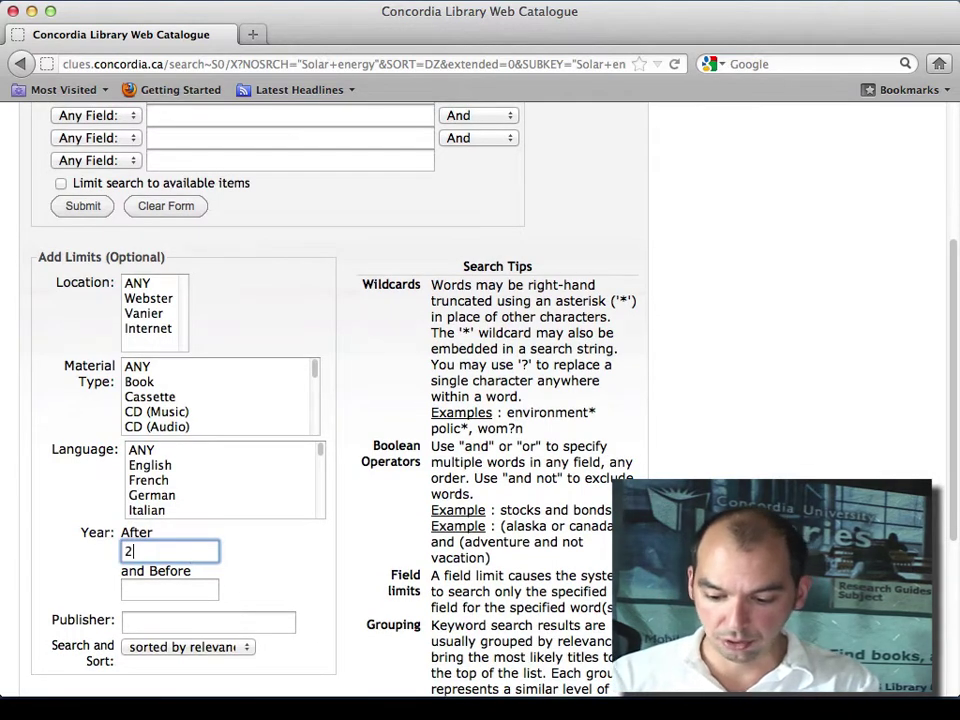
key("BackSpace")
key("BackSpace")
key("BackSpace")
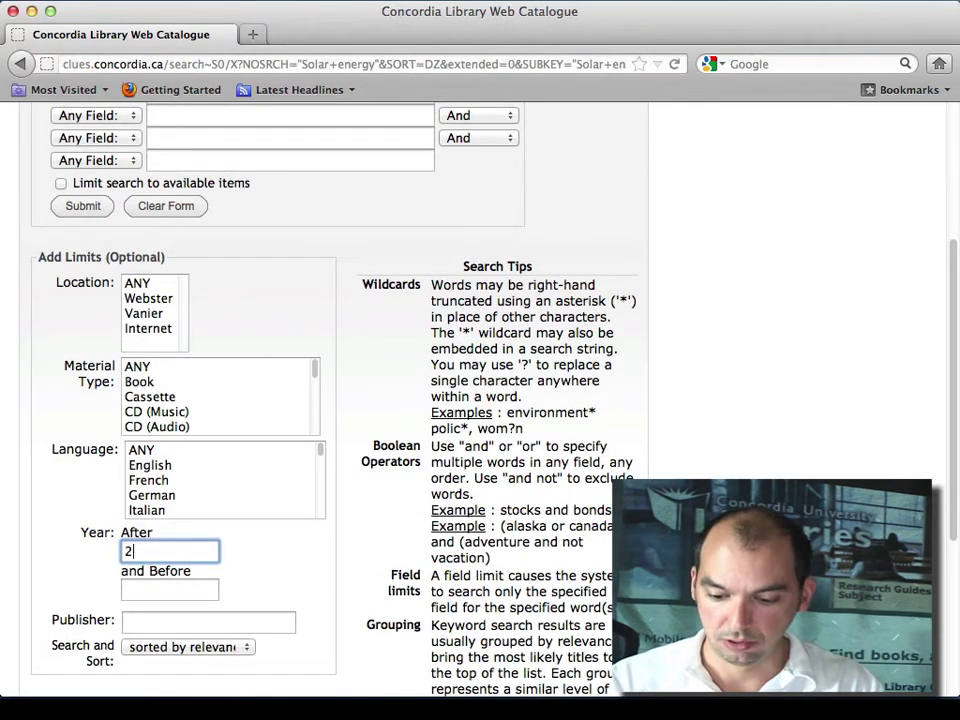
type("005")
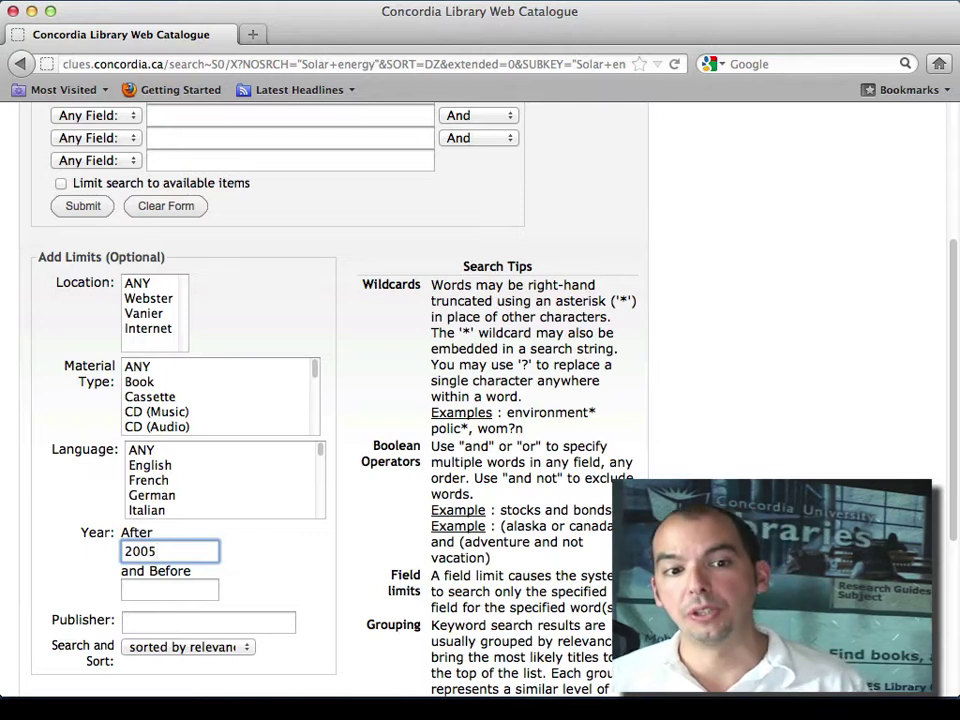
left_click(157, 466)
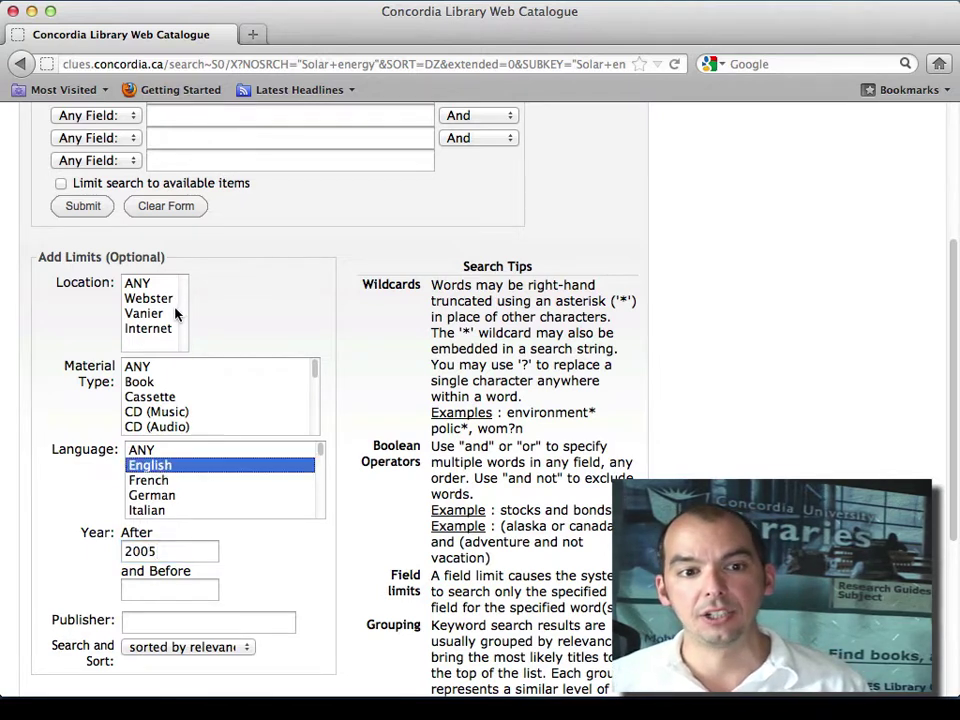
left_click(150, 328)
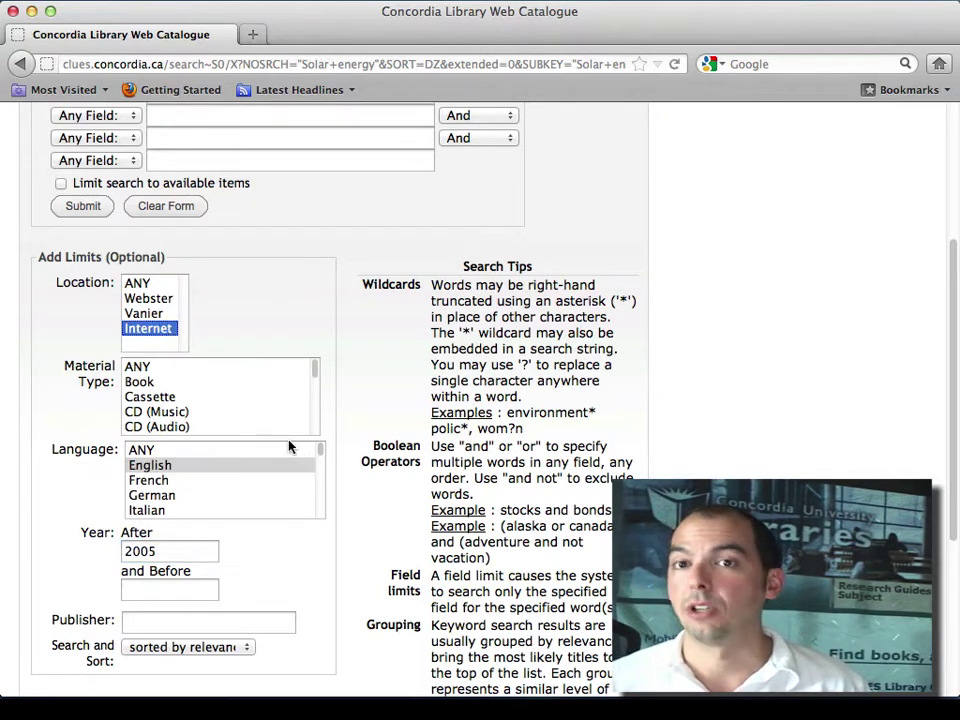
left_click(96, 208)
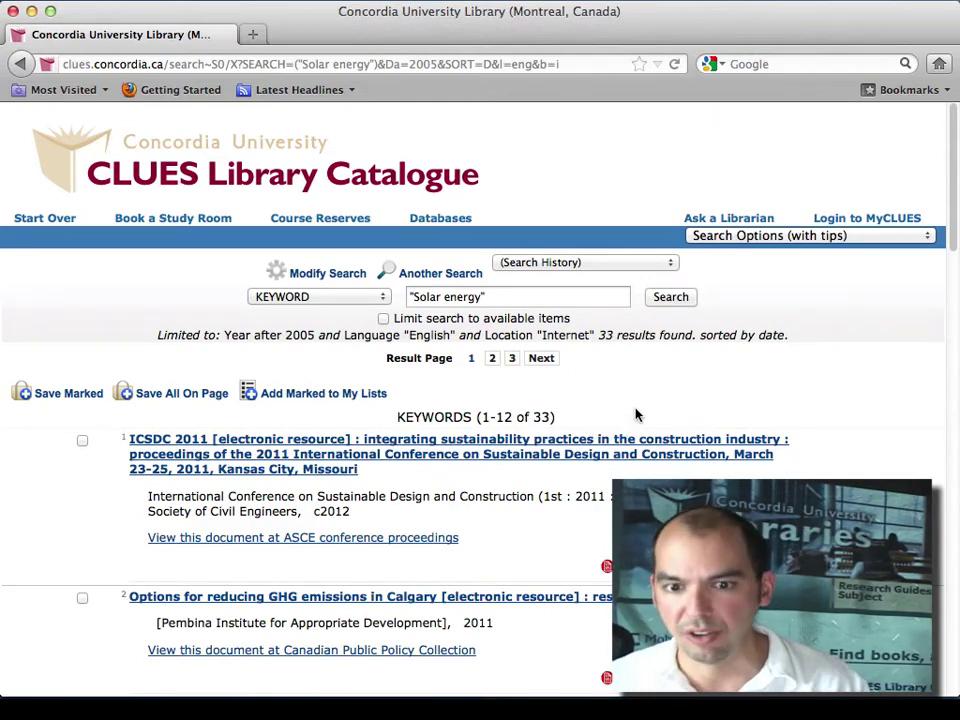
scroll(635, 413, "down", 5)
scroll(636, 413, "down", 5)
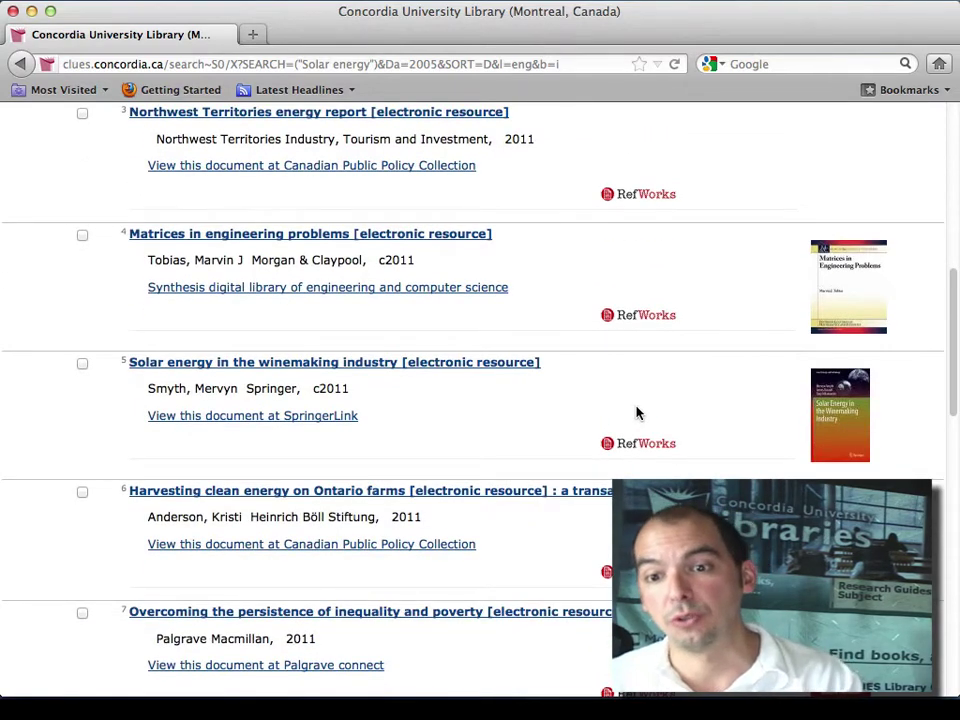
scroll(636, 413, "up", 10)
Set Location back to ANY and resubmit, listing 74 English post-2005 results.
left_click(334, 283)
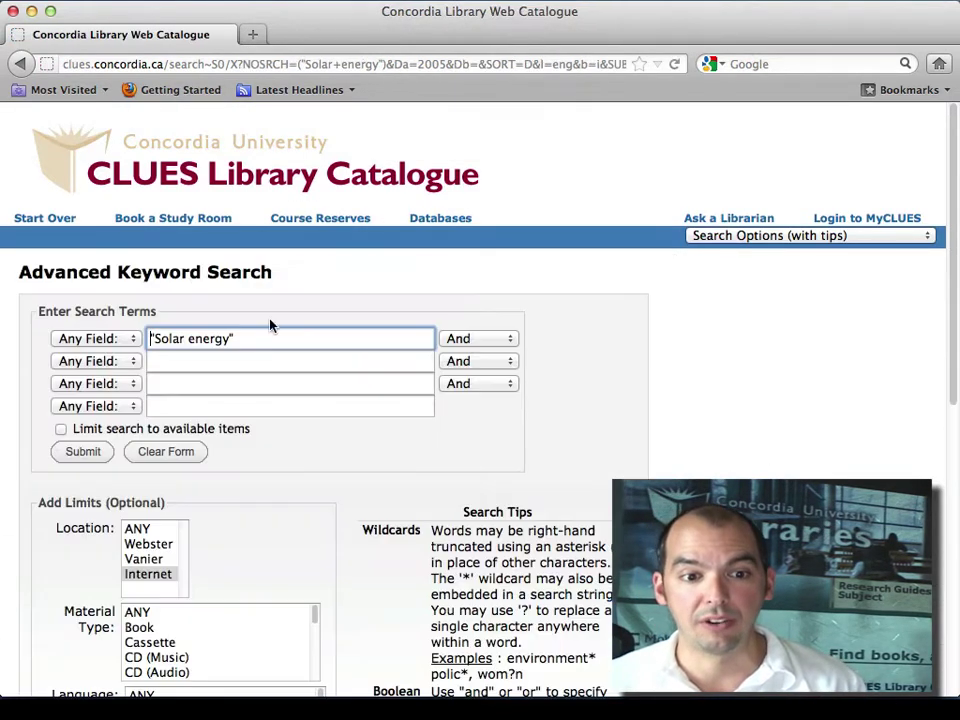
left_click(174, 531)
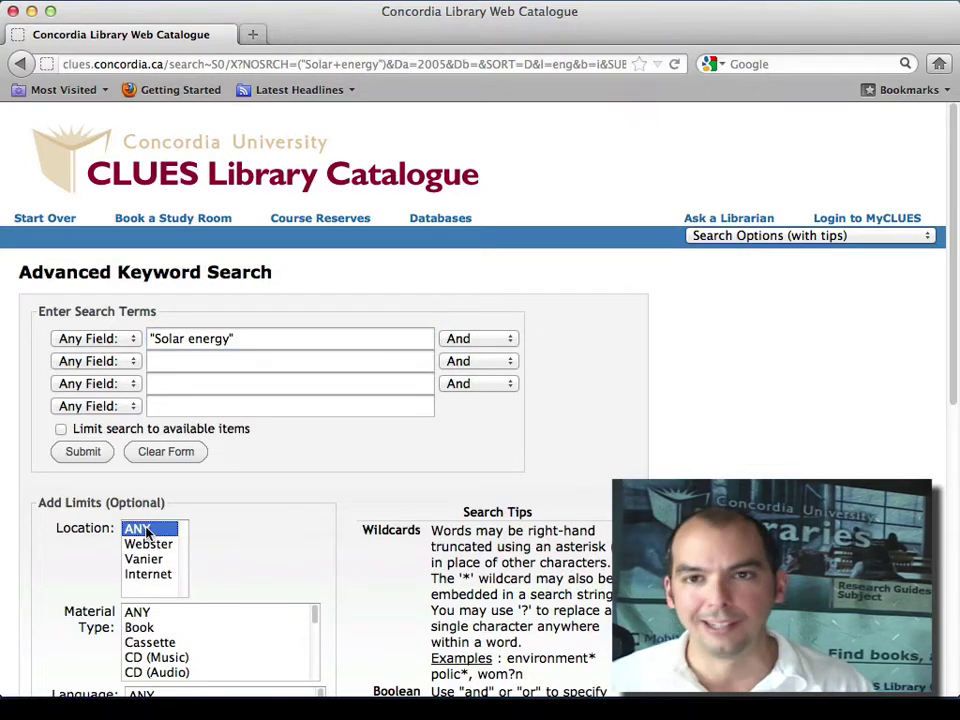
left_click(85, 452)
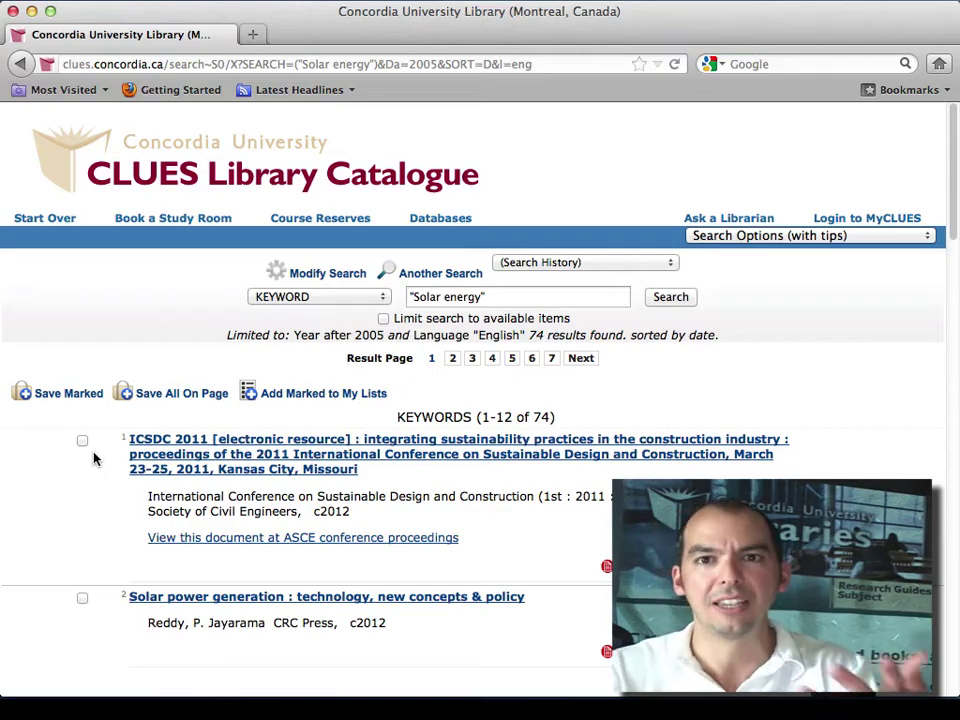
scroll(95, 459, "down", 20)
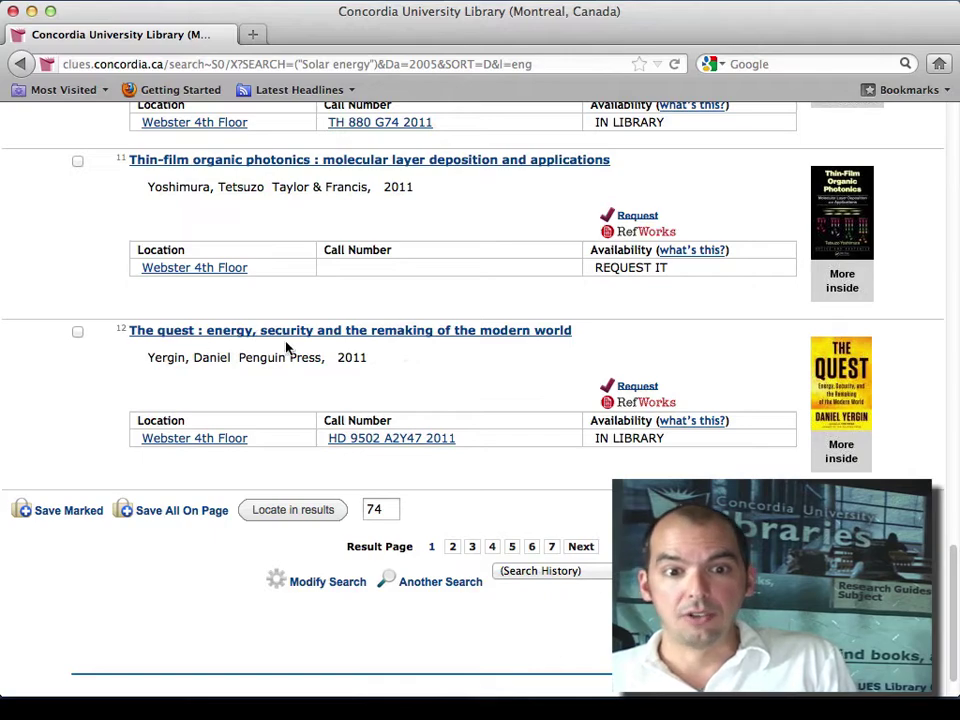
Open The quest's full record and highlight its 'Power resources -- Political aspects' subject heading.
left_click(416, 335)
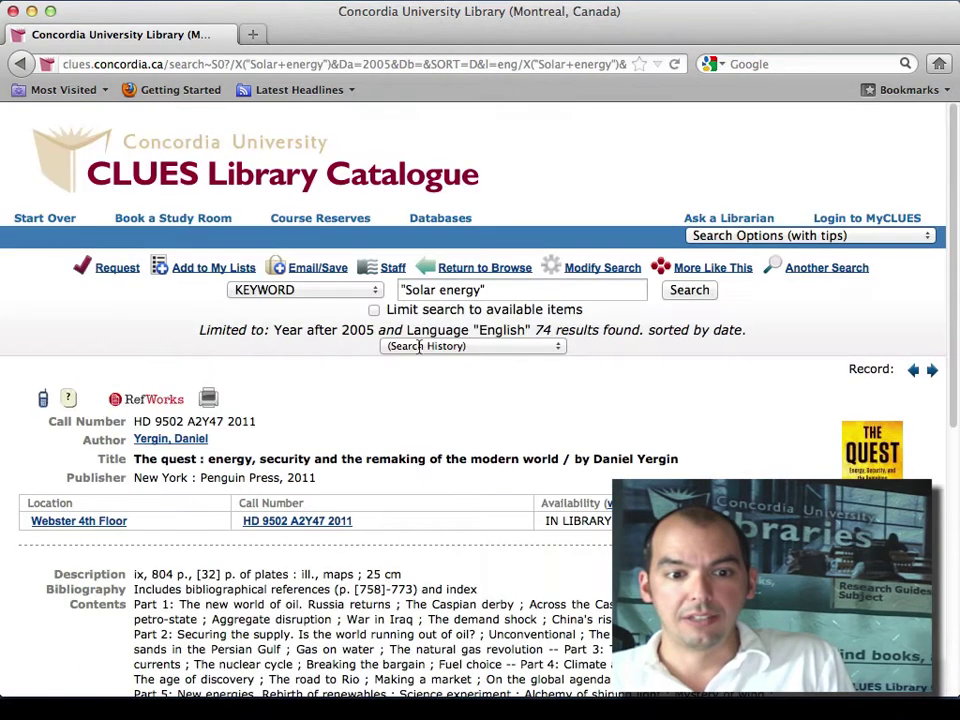
scroll(419, 347, "down", 5)
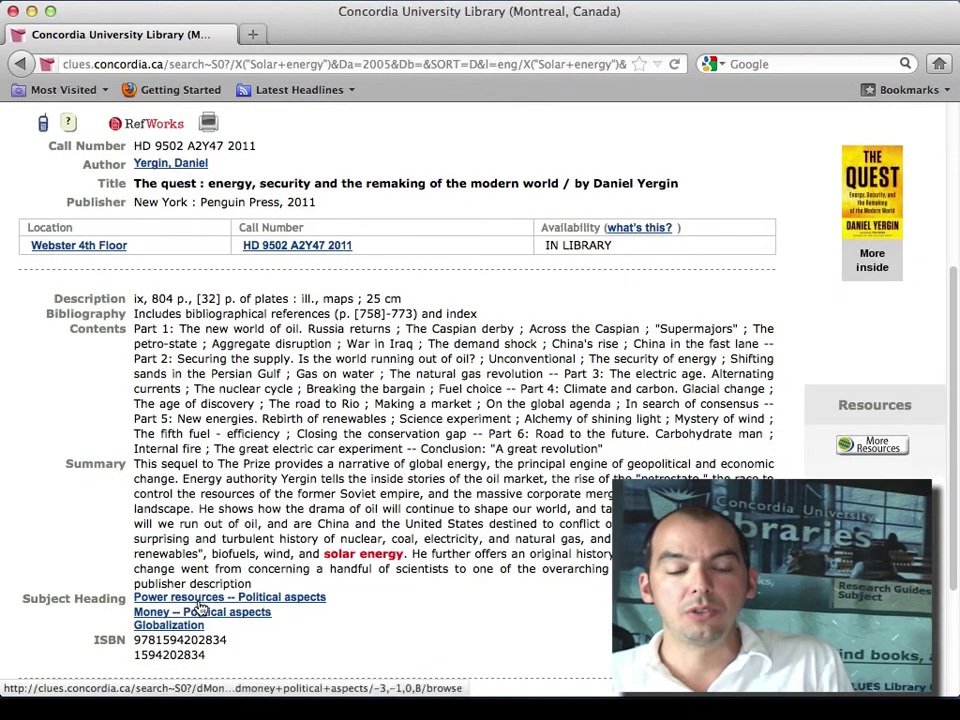
left_click_drag(332, 600, 120, 598)
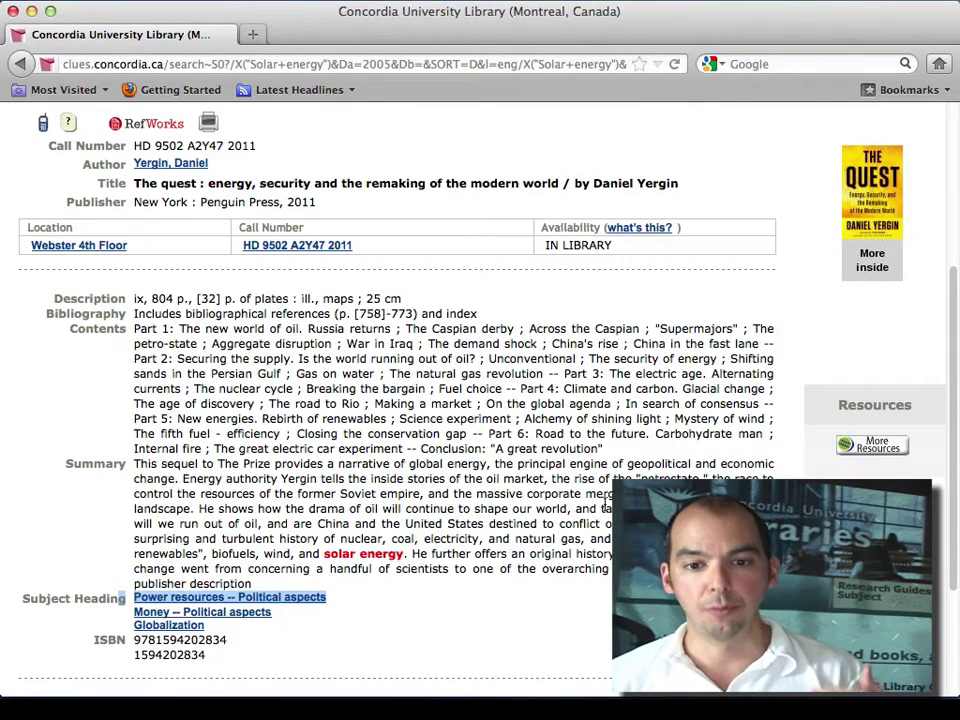
Highlight the record's 804-page count and the book's contents listing.
scroll(600, 506, "up", 5)
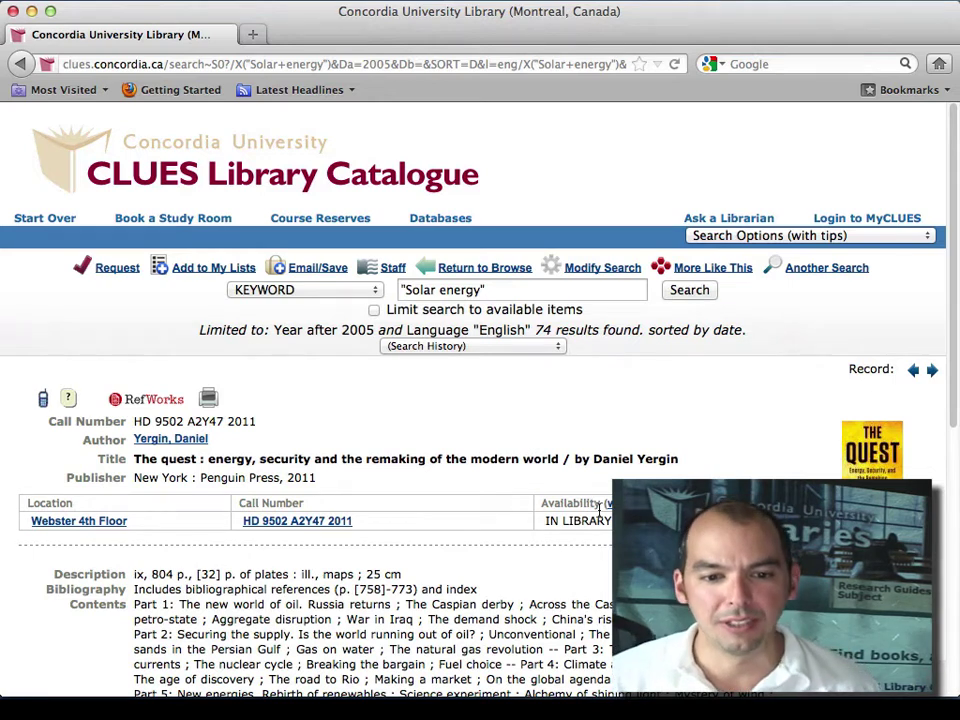
double_click(157, 574)
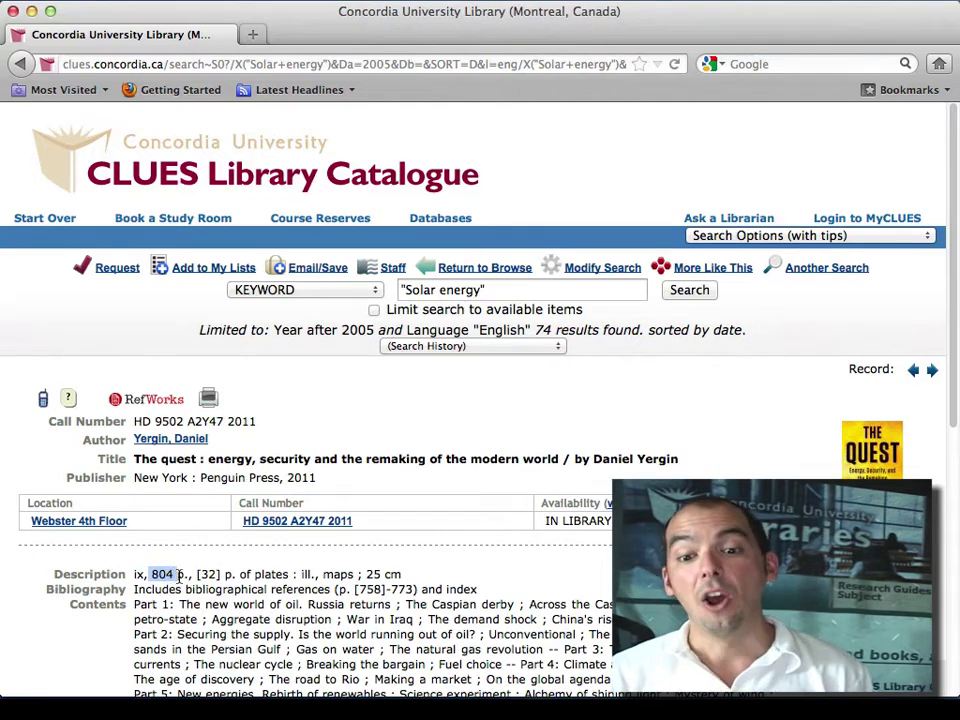
scroll(179, 574, "down", 2)
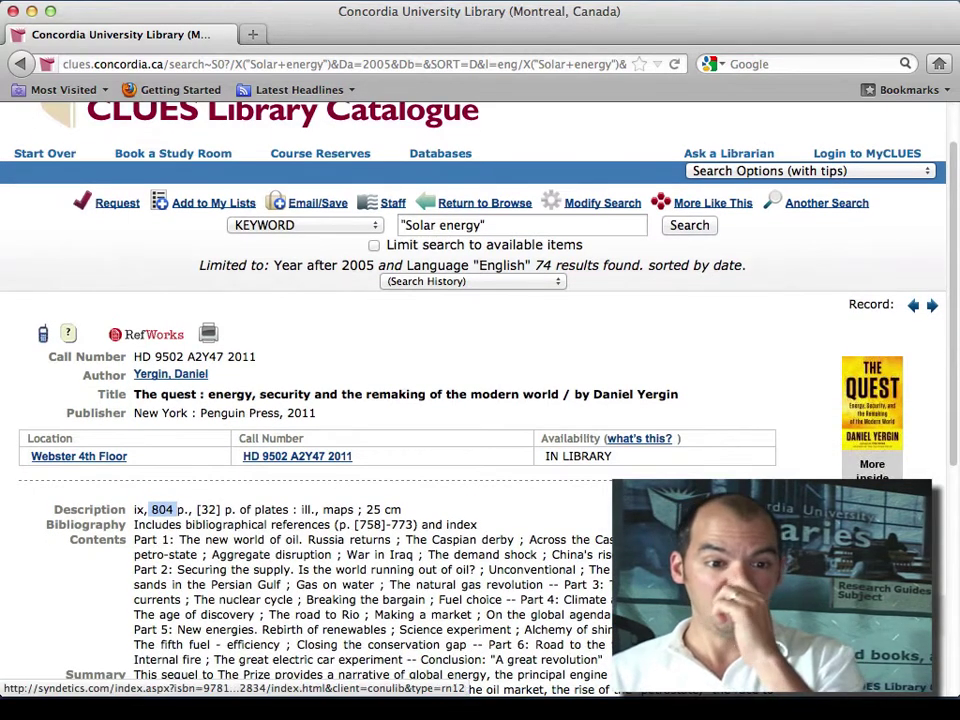
scroll(130, 495, "down", 2)
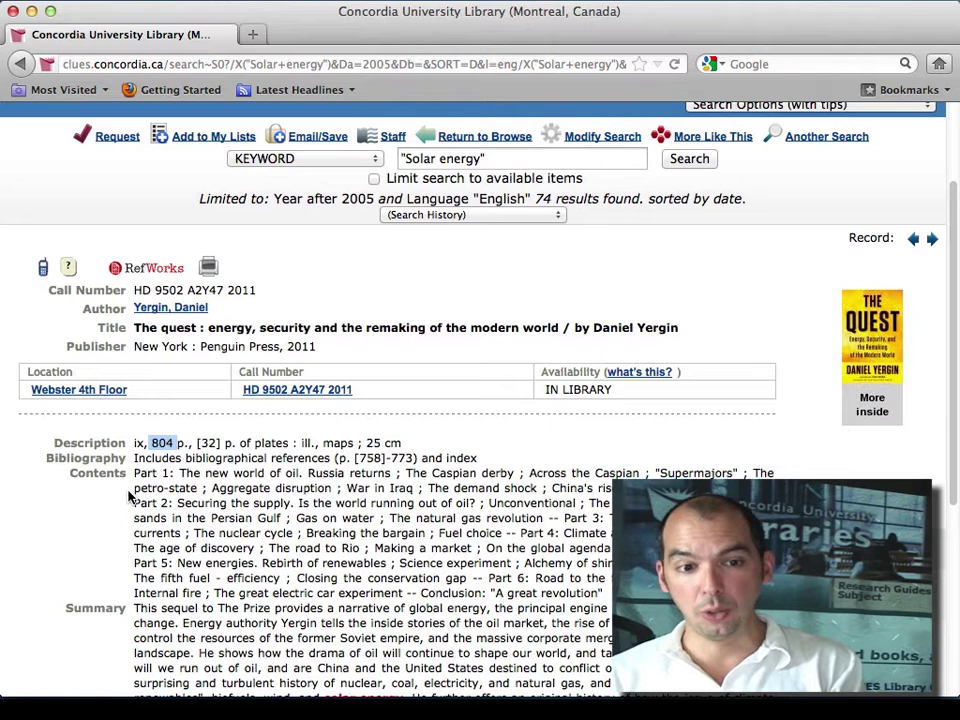
left_click_drag(134, 473, 640, 578)
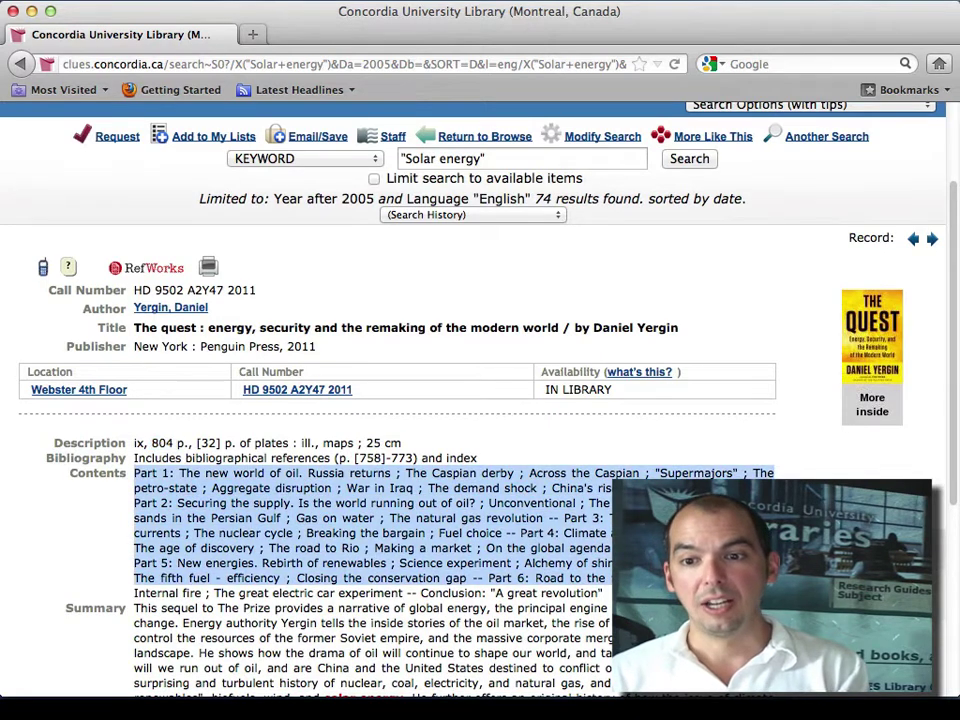
left_click(875, 416)
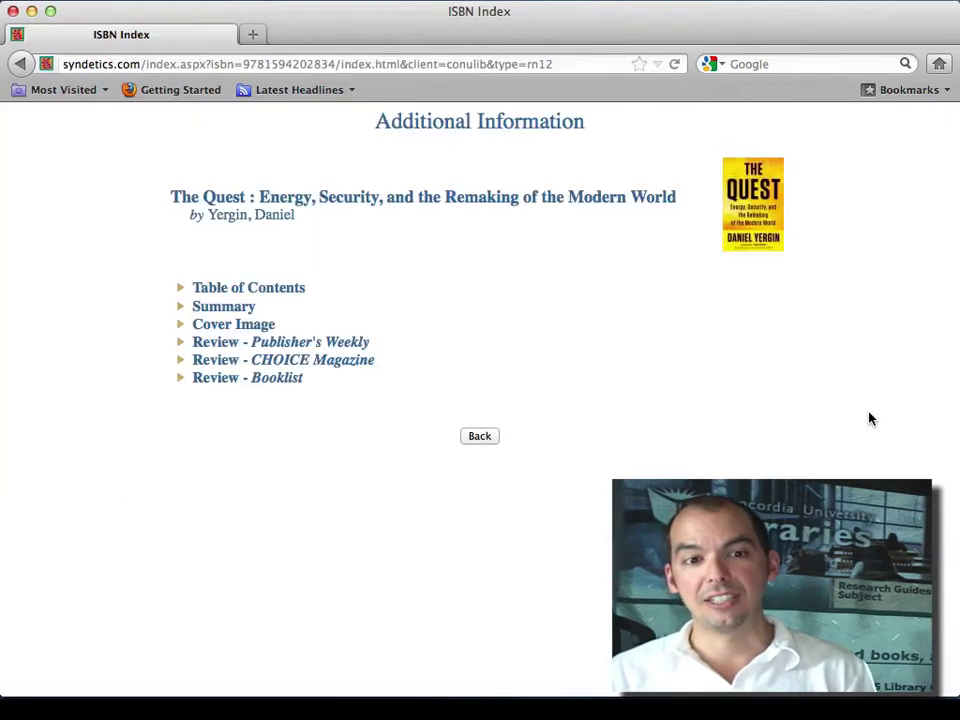
left_click(214, 293)
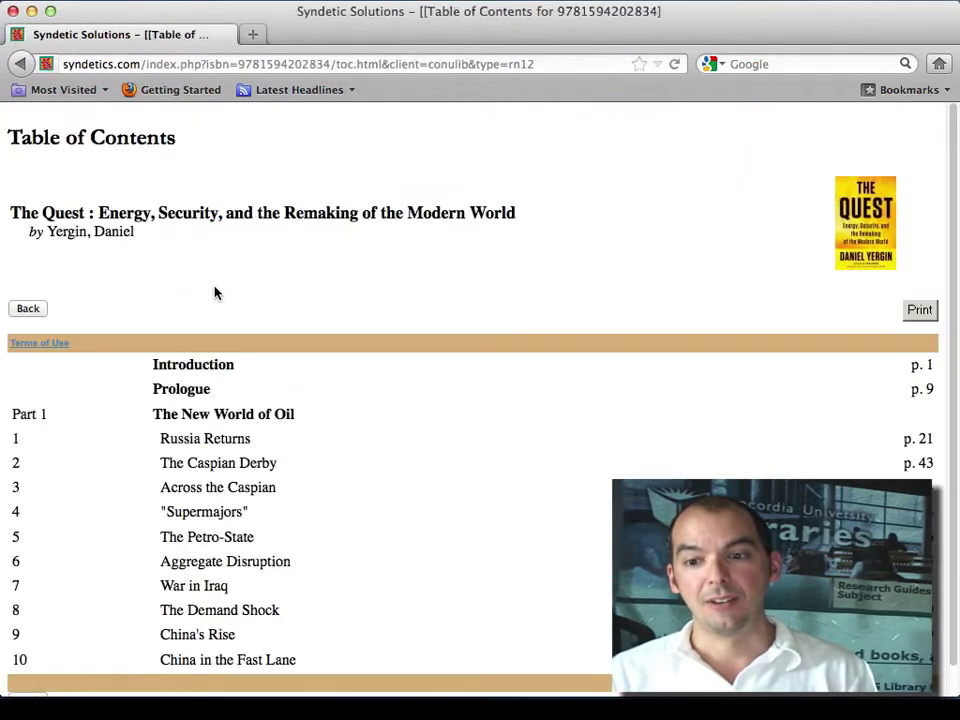
scroll(362, 418, "down", 1)
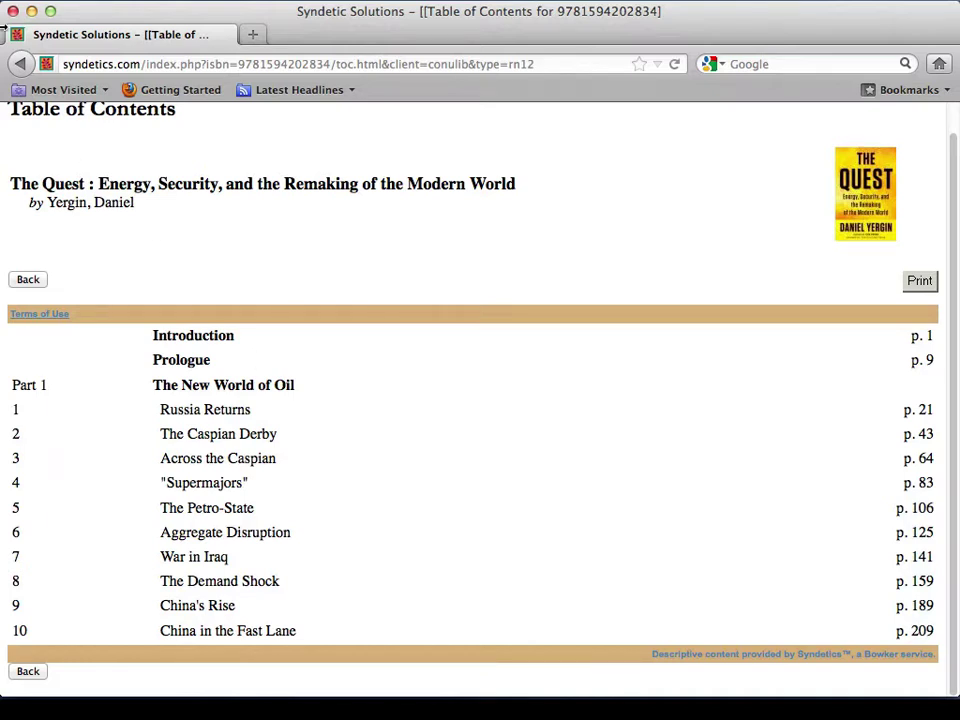
left_click(21, 62)
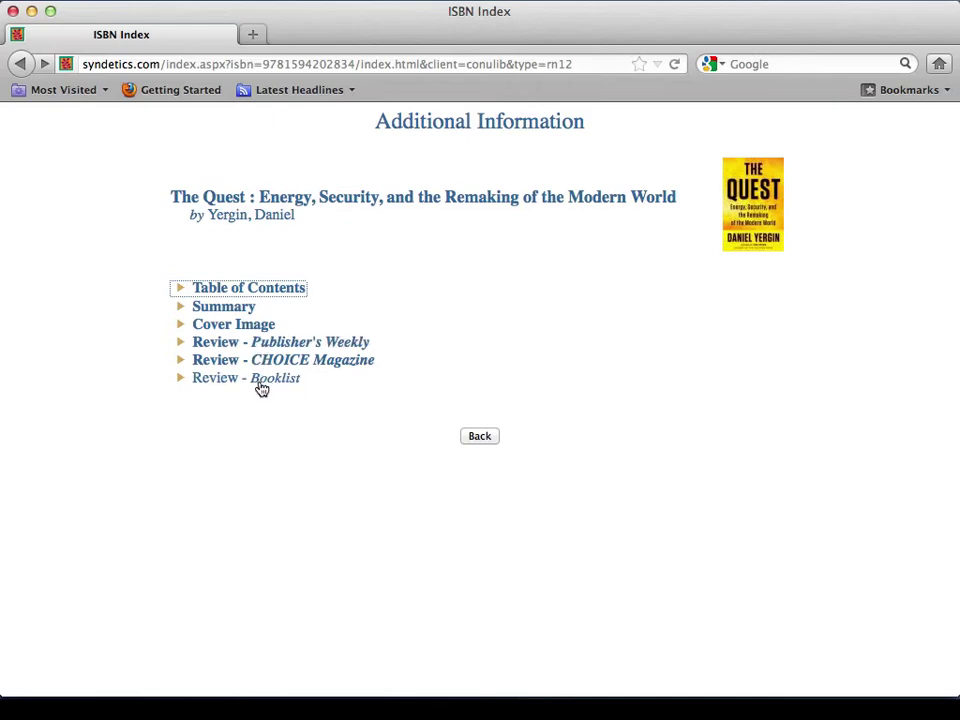
left_click(21, 63)
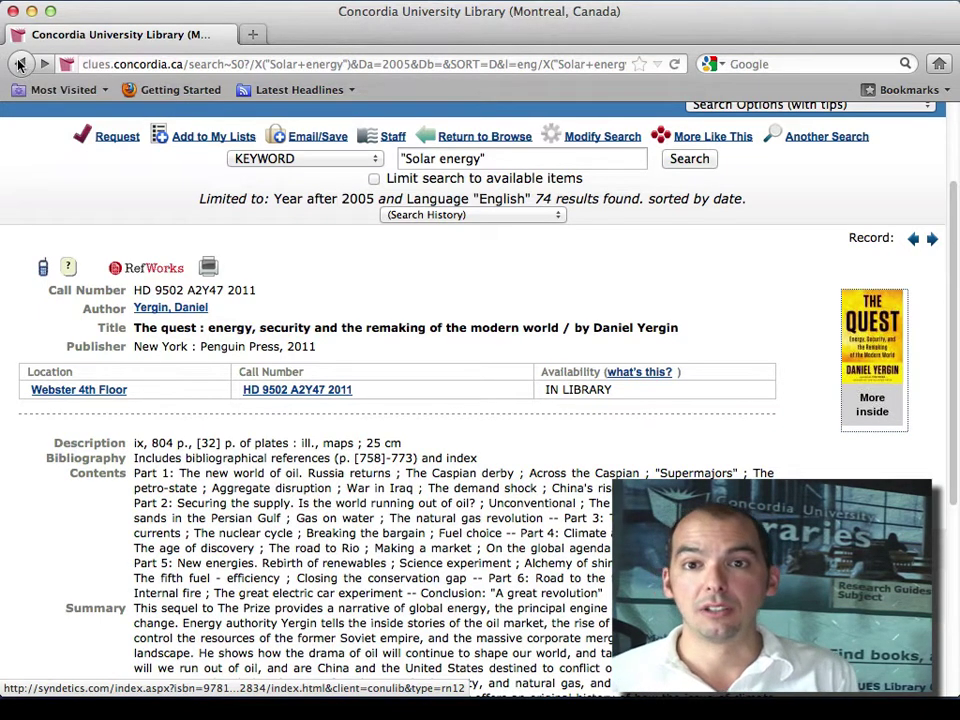
scroll(176, 364, "up", 3)
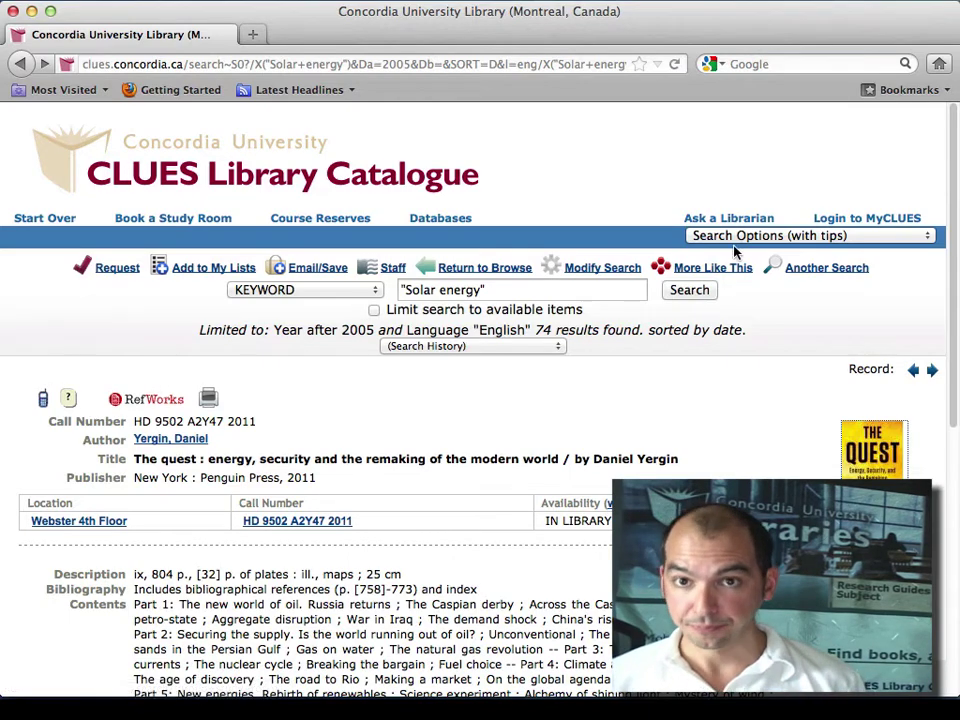
scroll(560, 311, "down", 5)
Load the Concordia Libraries home page via library.concordia.ca and highlight the E-Journals entry.
left_click(660, 648)
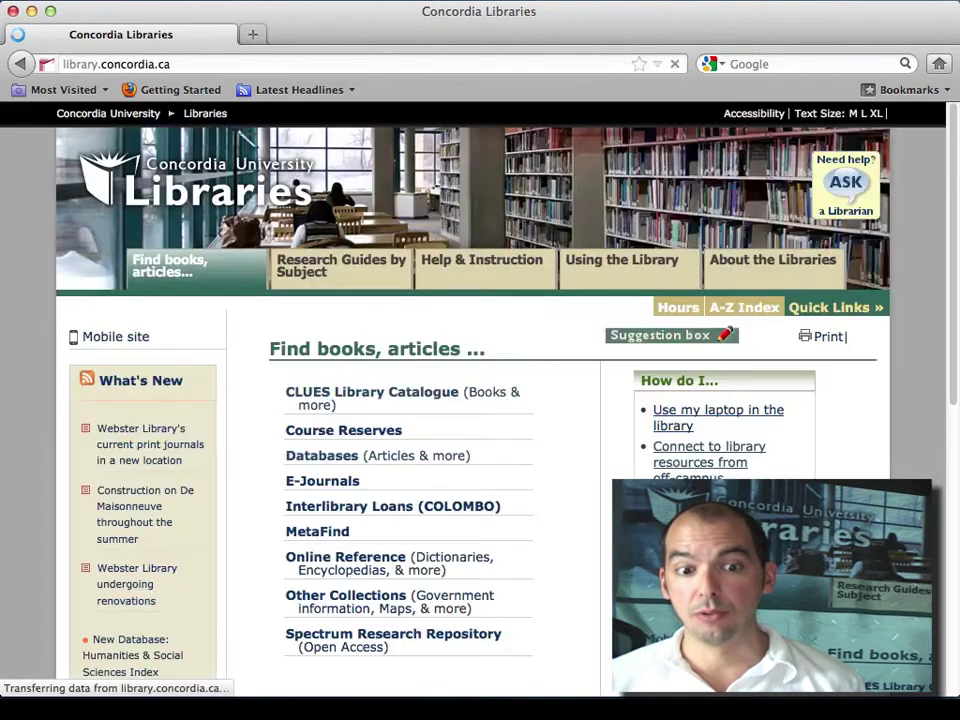
left_click_drag(371, 491, 285, 490)
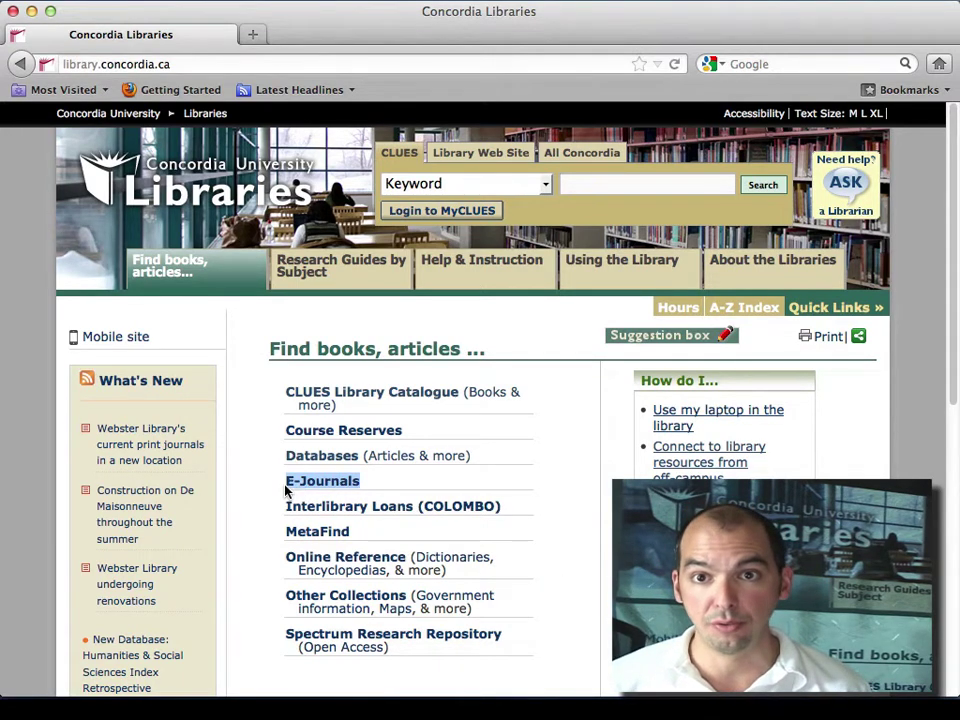